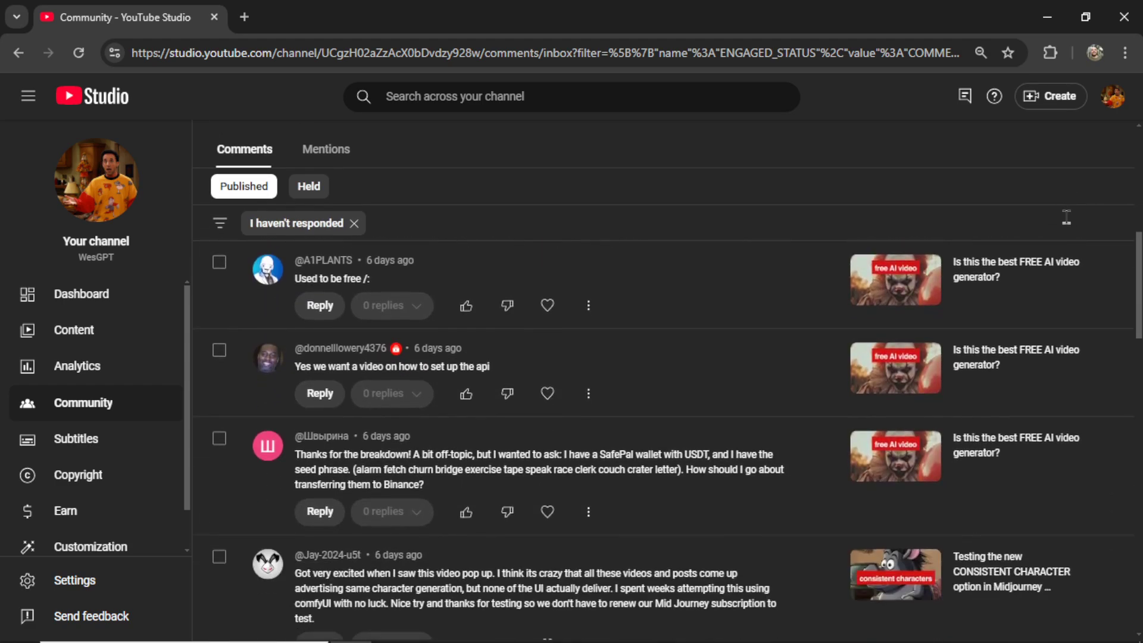
# - Scroll through the unanswered comments in YouTube Studio's comments inbox
pyautogui.scroll(-10, 1066, 218)
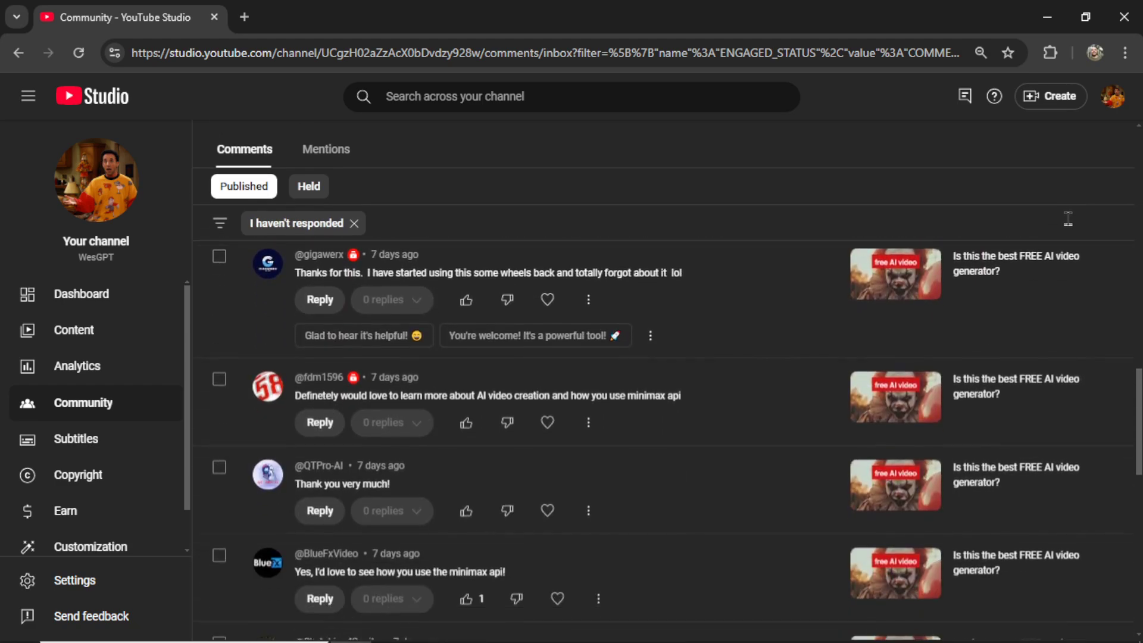
pyautogui.scroll(-10, 1068, 218)
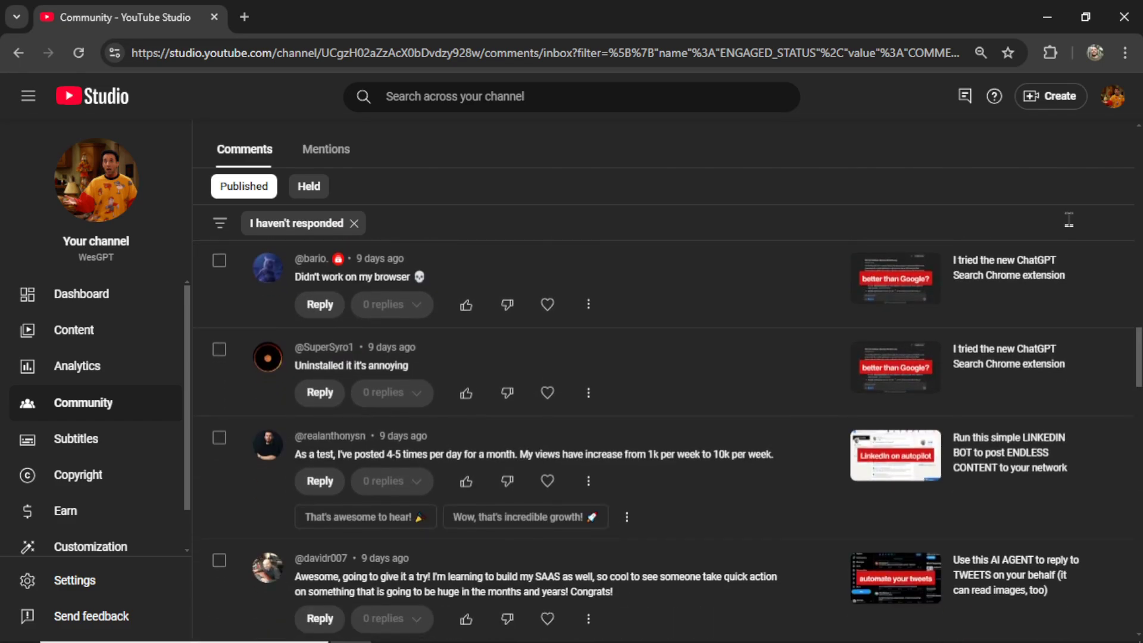
pyautogui.scroll(-10, 1069, 218)
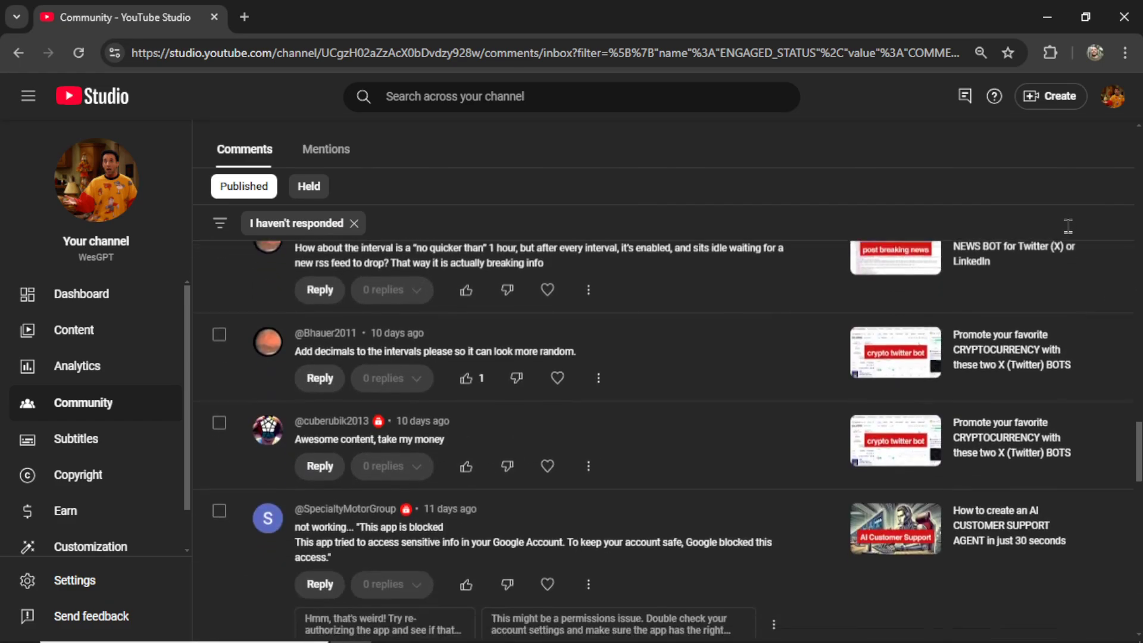
pyautogui.scroll(-8, 1068, 226)
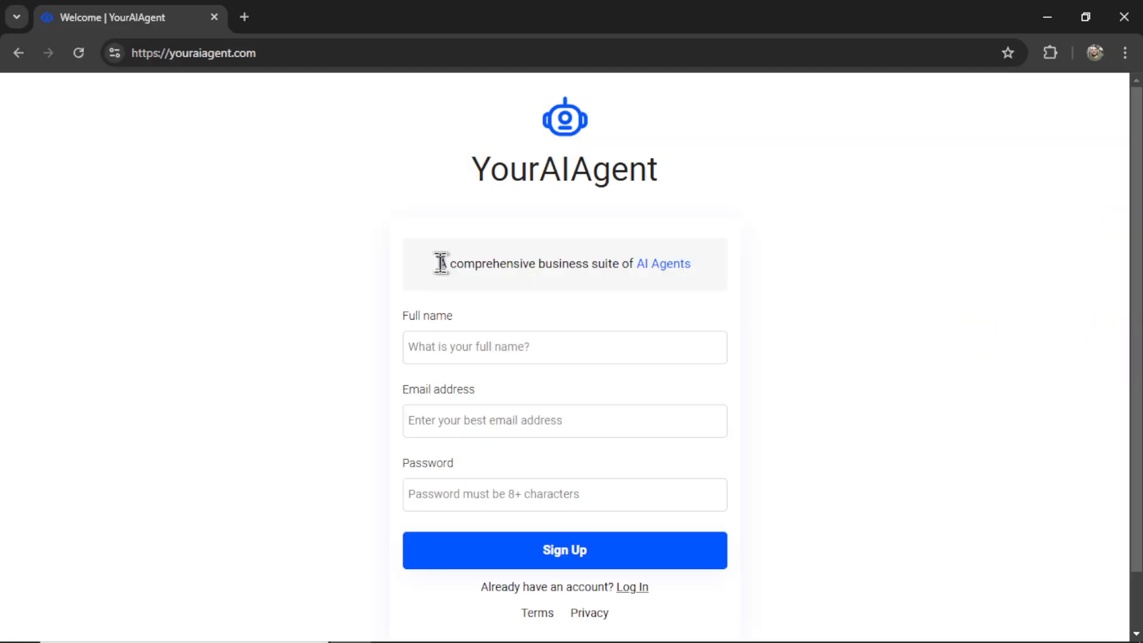
# - Highlight the tagline on the YourAIAgent welcome page, then clear the highlight
pyautogui.moveTo(440, 263); pyautogui.dragTo(702, 271)
pyautogui.click(725, 212)
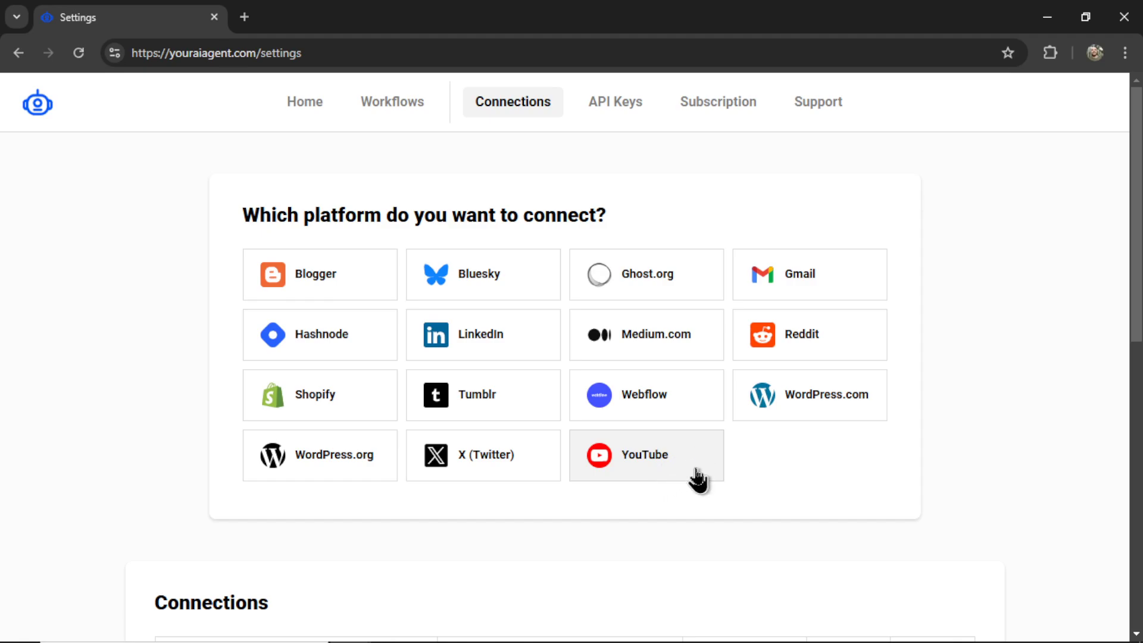
# - Choose YouTube, name it 'WesGPT' and paste the channel ID copied from YouTube Studio
pyautogui.click(687, 480)
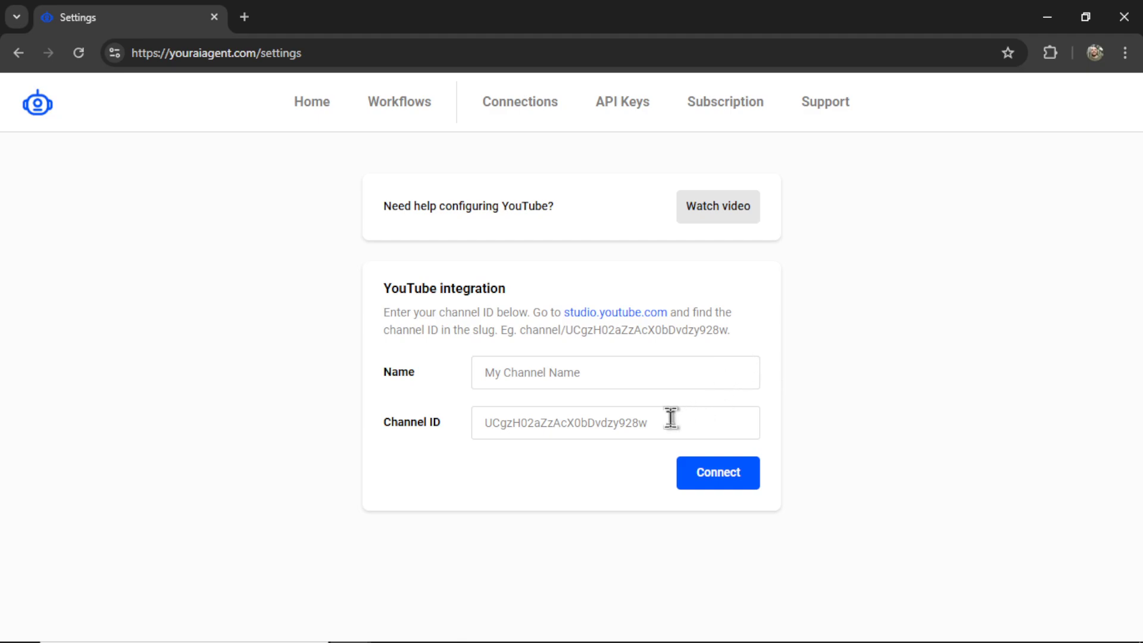
pyautogui.click(653, 369)
pyautogui.write('WesGPT')
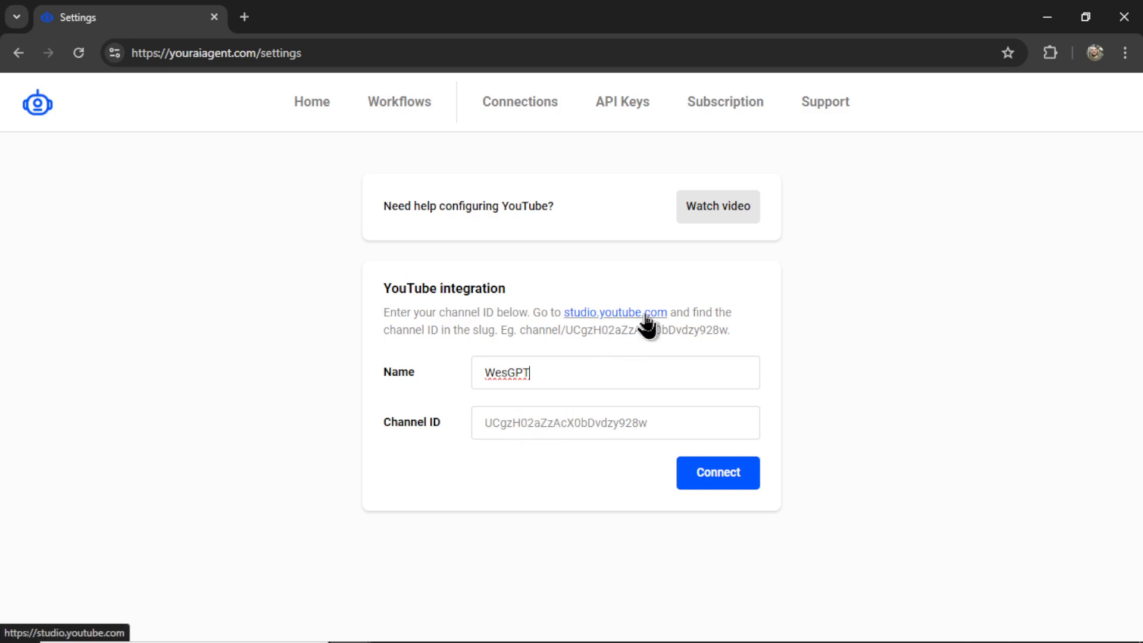
pyautogui.click(647, 319)
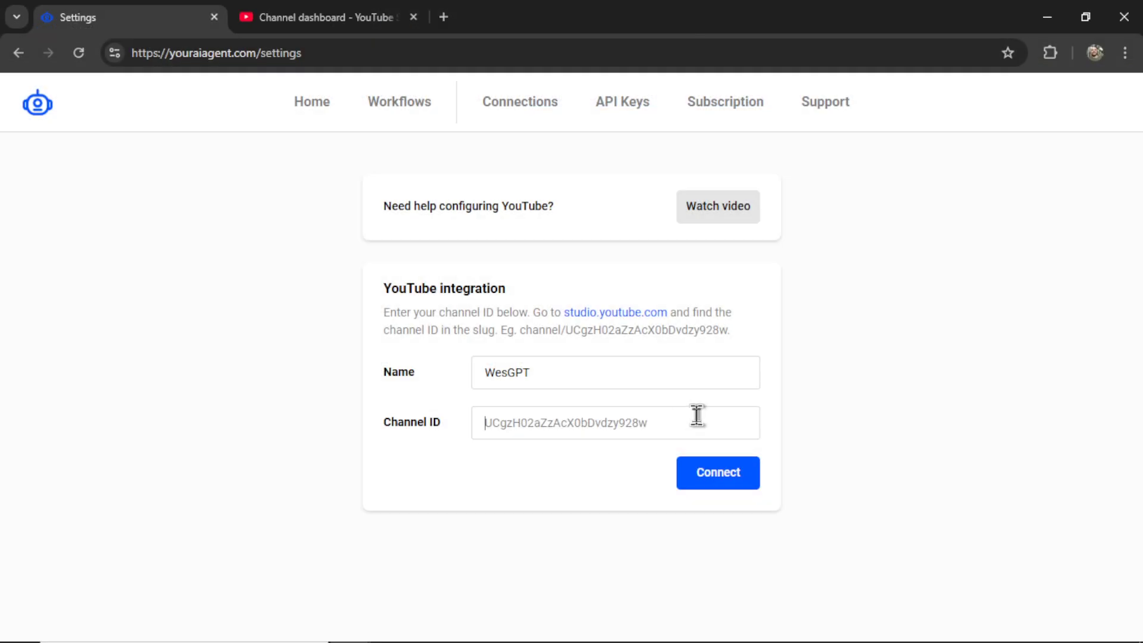
pyautogui.write('UCgzH02aZzAcX0bDvdzy928w')
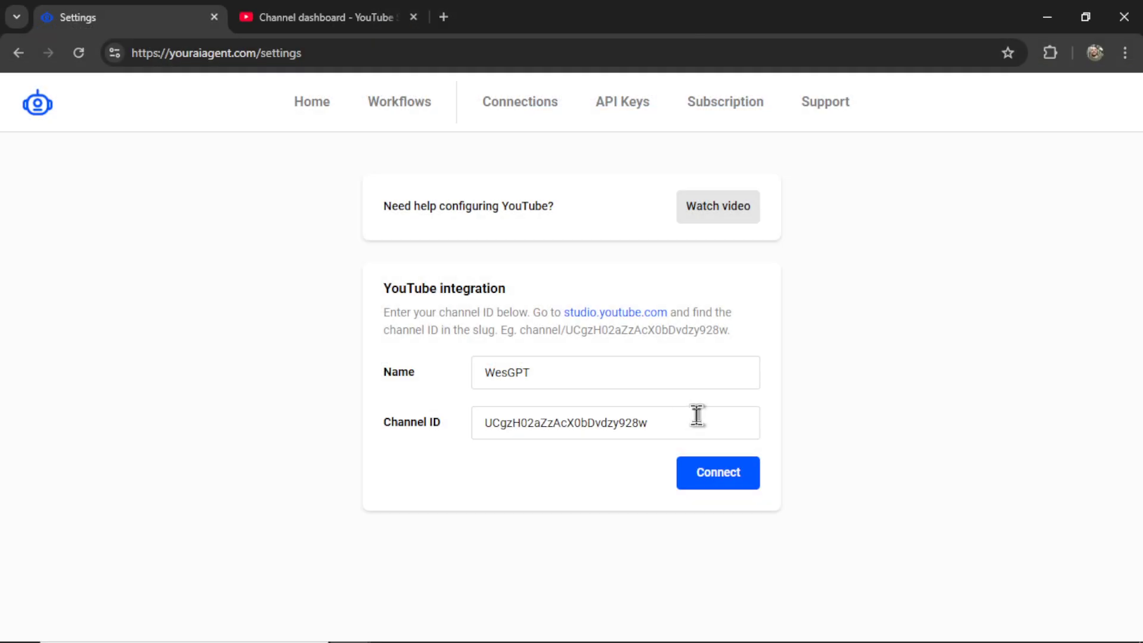
# - Connect the channel and proceed past Google's unverified-app warning for youraiagent.com
pyautogui.click(719, 474)
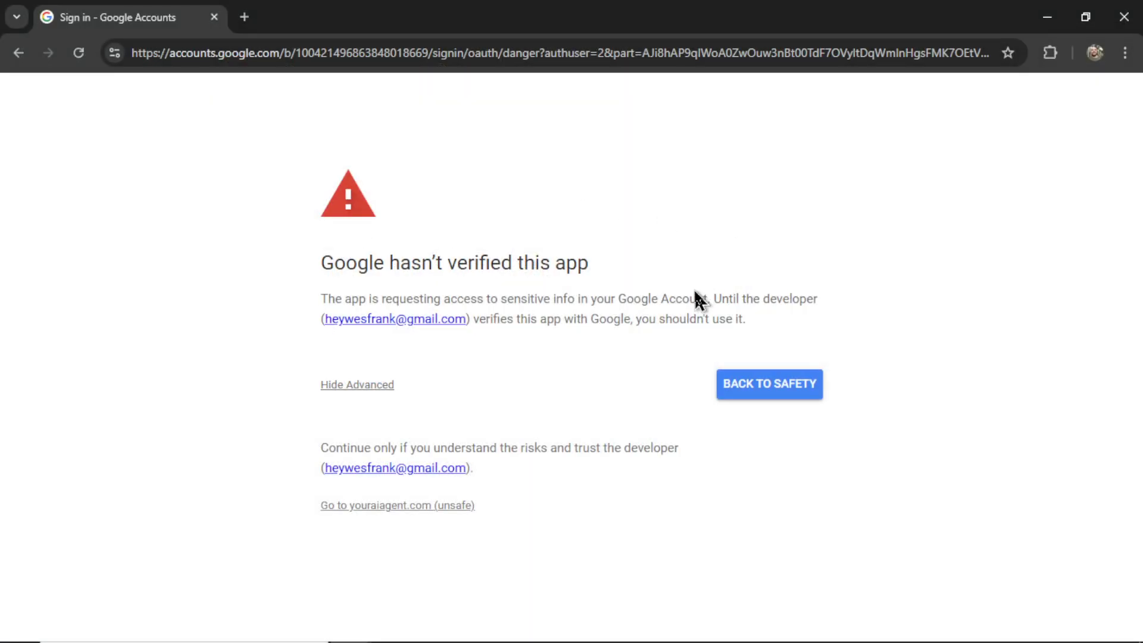
pyautogui.moveTo(590, 263); pyautogui.dragTo(322, 263)
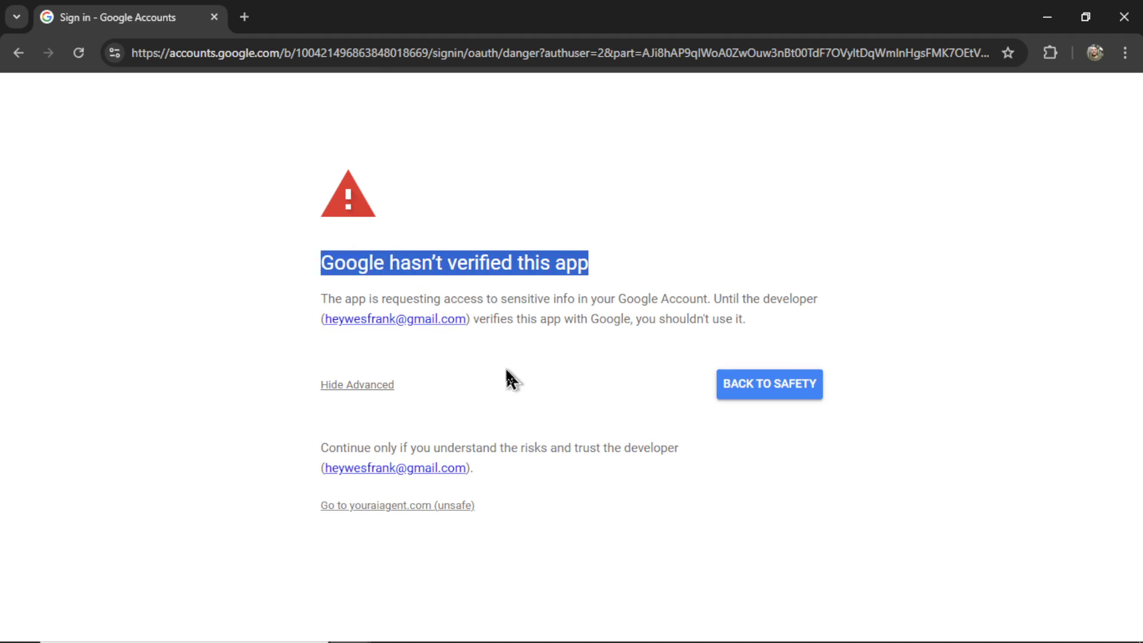
pyautogui.click(491, 514)
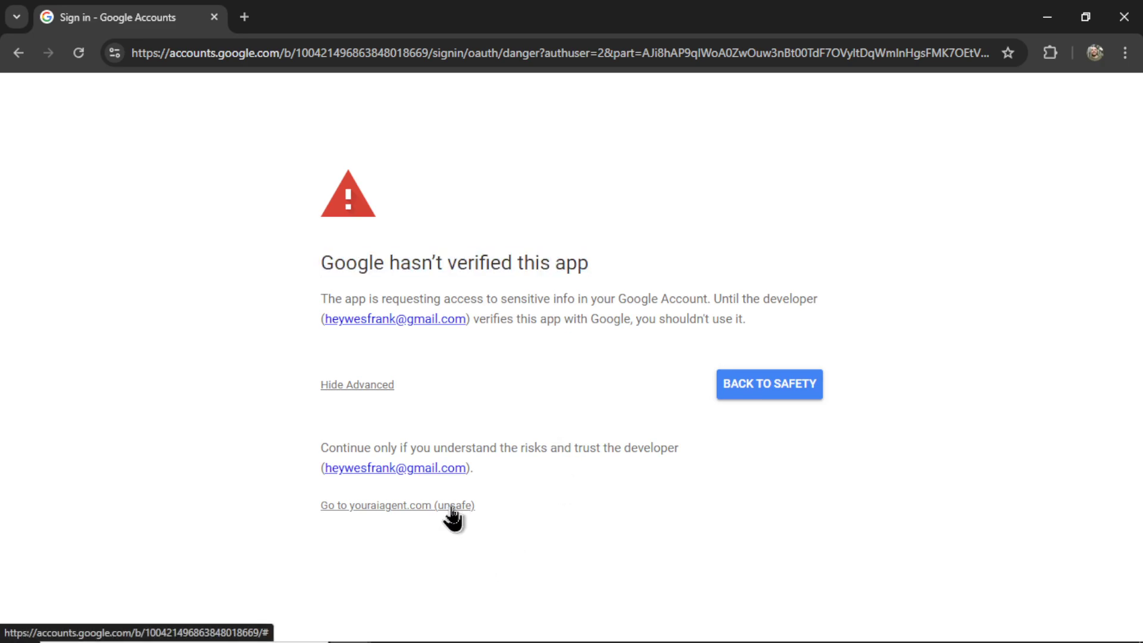
pyautogui.click(451, 506)
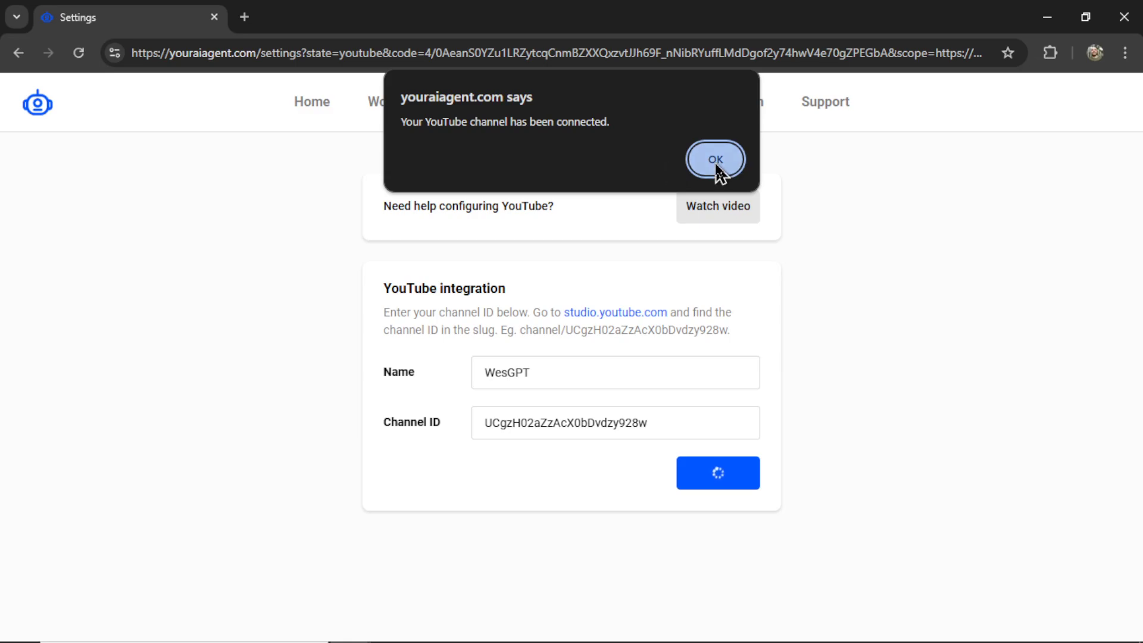
# - Dismiss the confirmation and locate the new YouTube entry in the Connections table
pyautogui.click(882, 280)
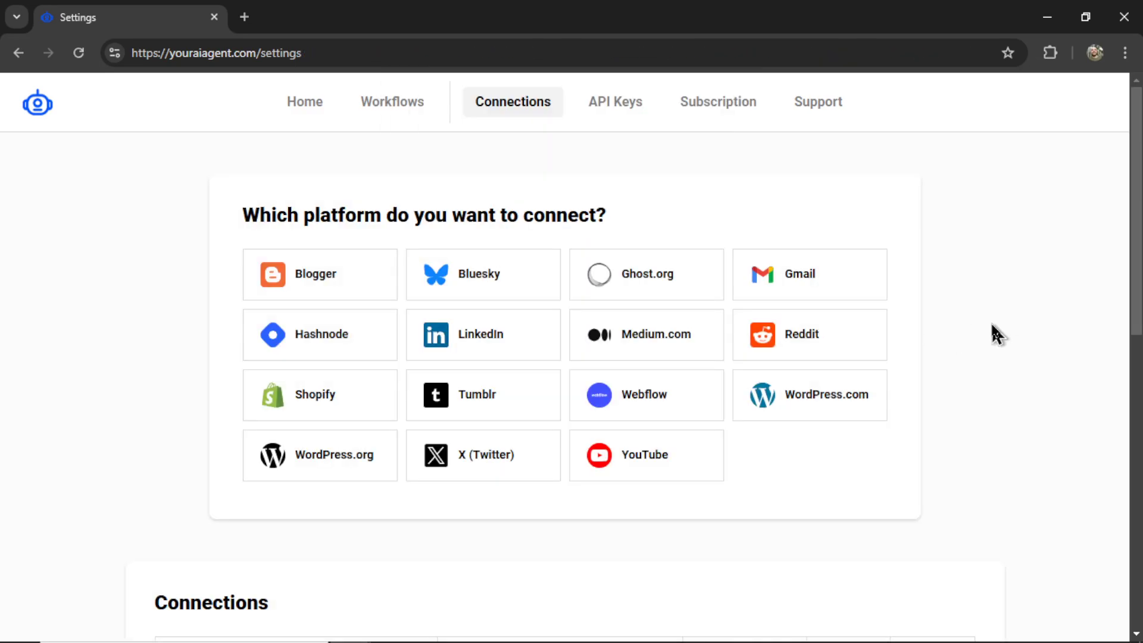
pyautogui.scroll(-5, 991, 321)
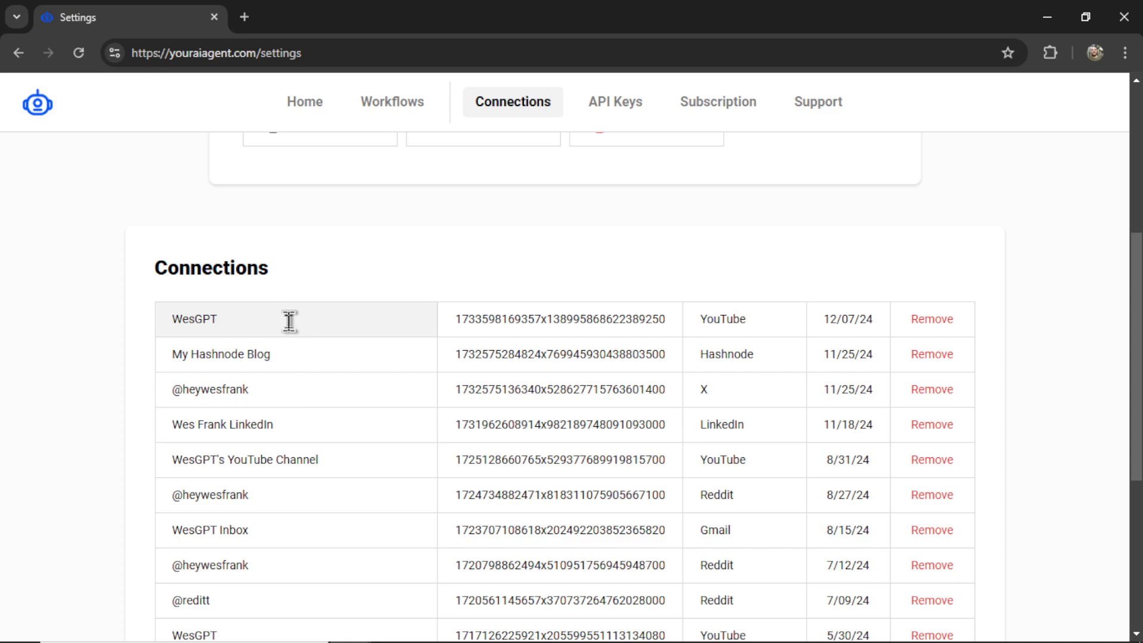
pyautogui.click(288, 321)
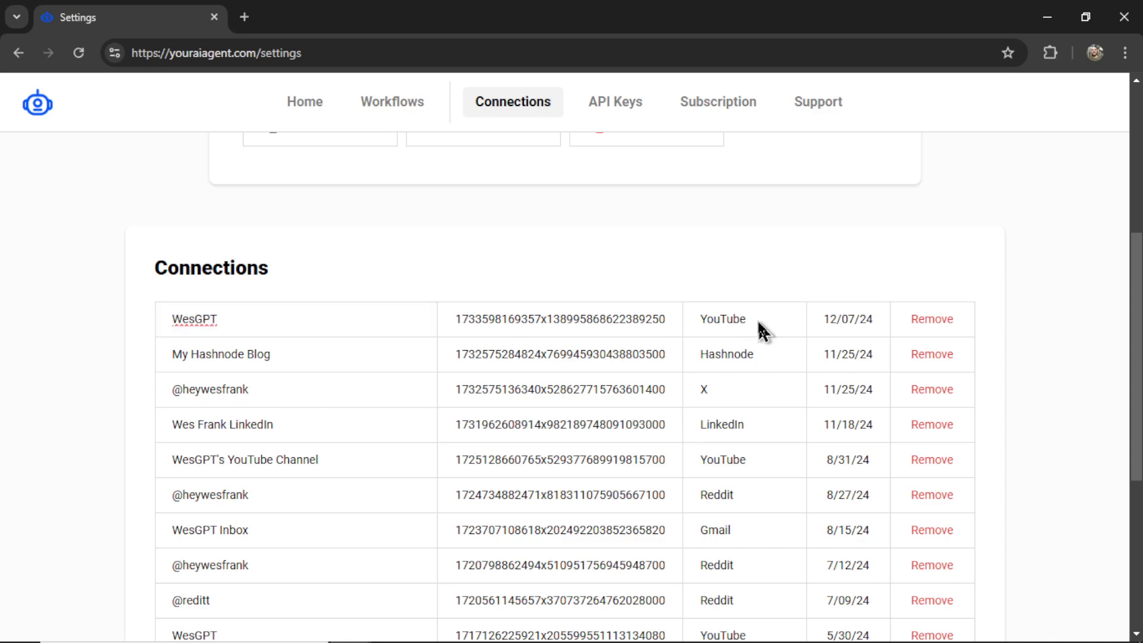
# - Return to the Home task page and scroll to the YouTube Responder card
pyautogui.click(306, 107)
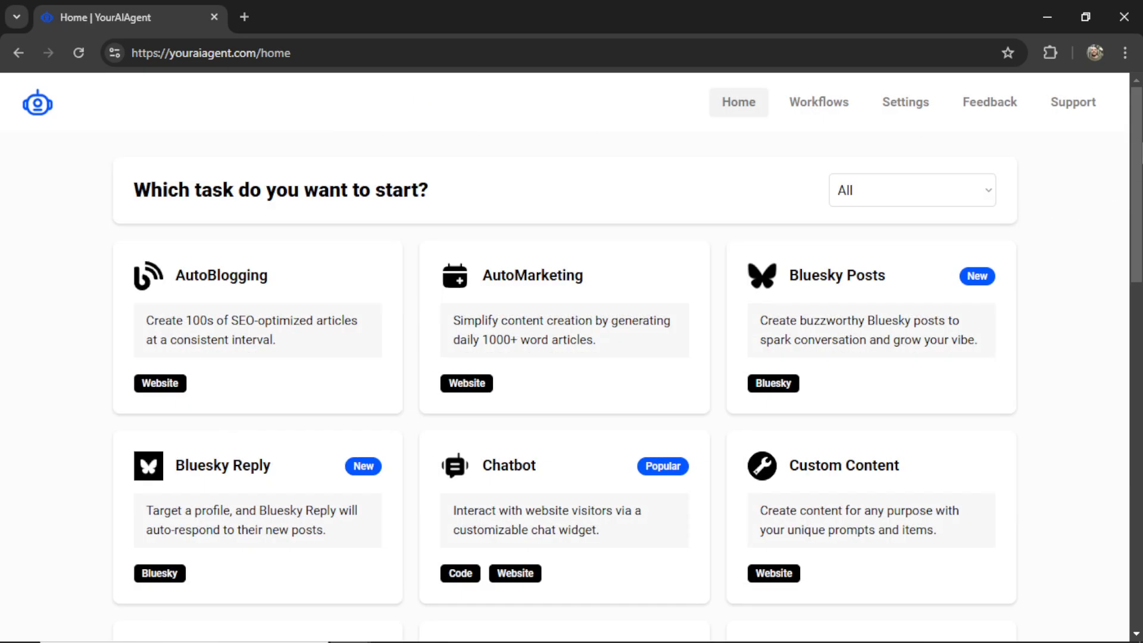
pyautogui.scroll(-1, 1138, 175)
pyautogui.scroll(-15, 301, 536)
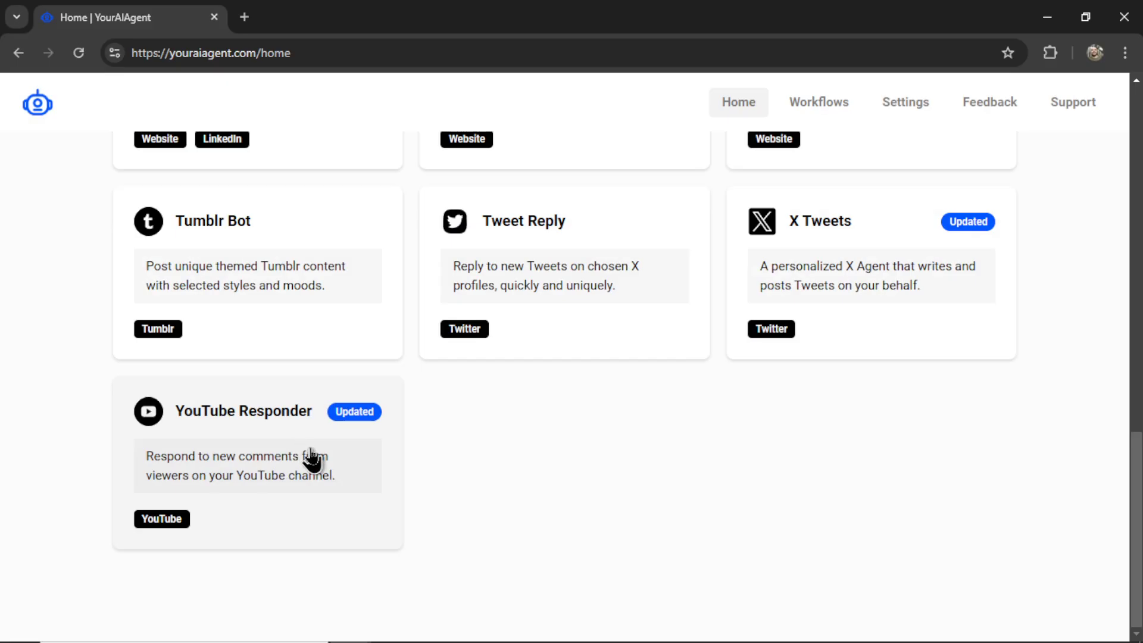
# - Open YouTube Responder and keep the newly connected channel as its account
pyautogui.click(539, 331)
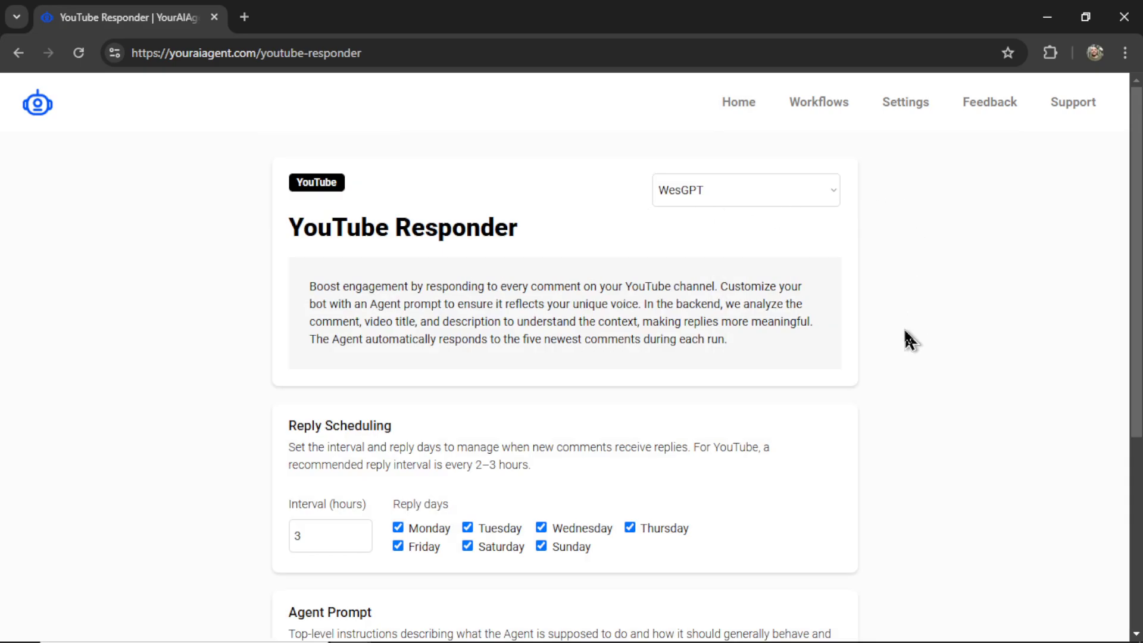
pyautogui.click(820, 203)
pyautogui.click(810, 259)
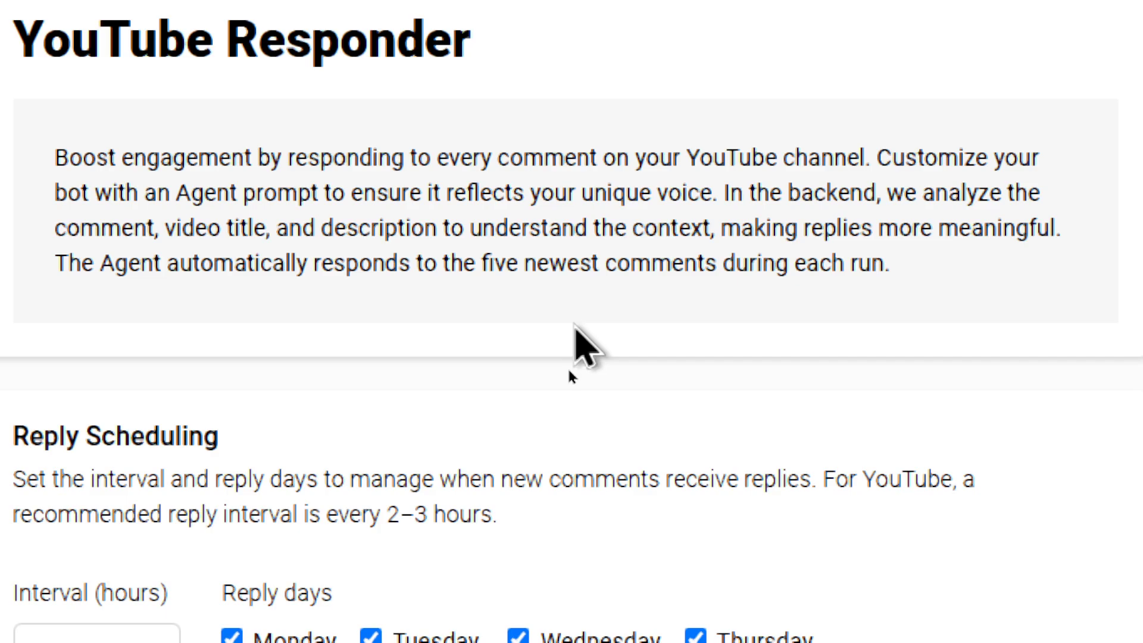
# - Highlight the reply-context explanation and the webhook question comment, then open that comment's video
pyautogui.moveTo(724, 192); pyautogui.dragTo(817, 192)
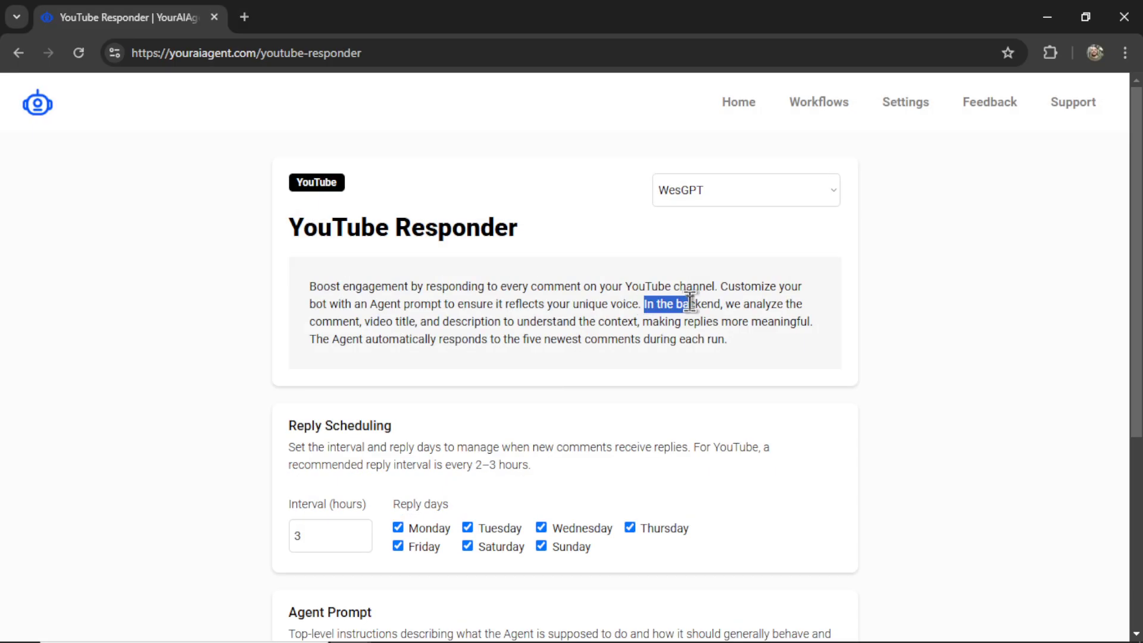
pyautogui.moveTo(691, 303); pyautogui.dragTo(813, 326)
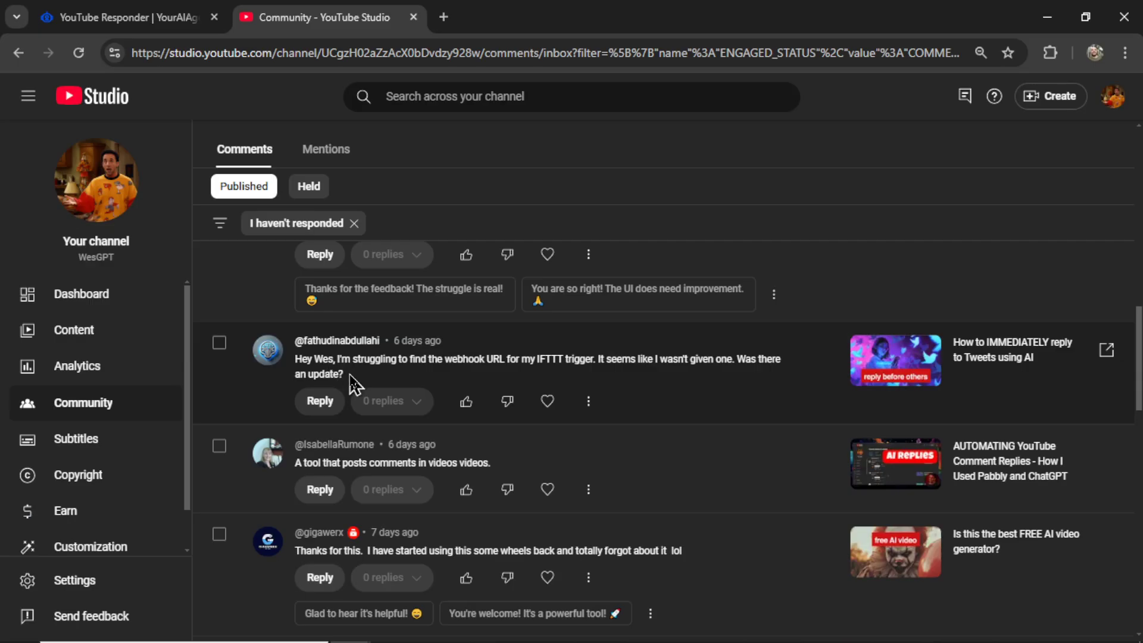
pyautogui.moveTo(188, 353); pyautogui.dragTo(132, 338)
pyautogui.moveTo(326, 378); pyautogui.dragTo(296, 359)
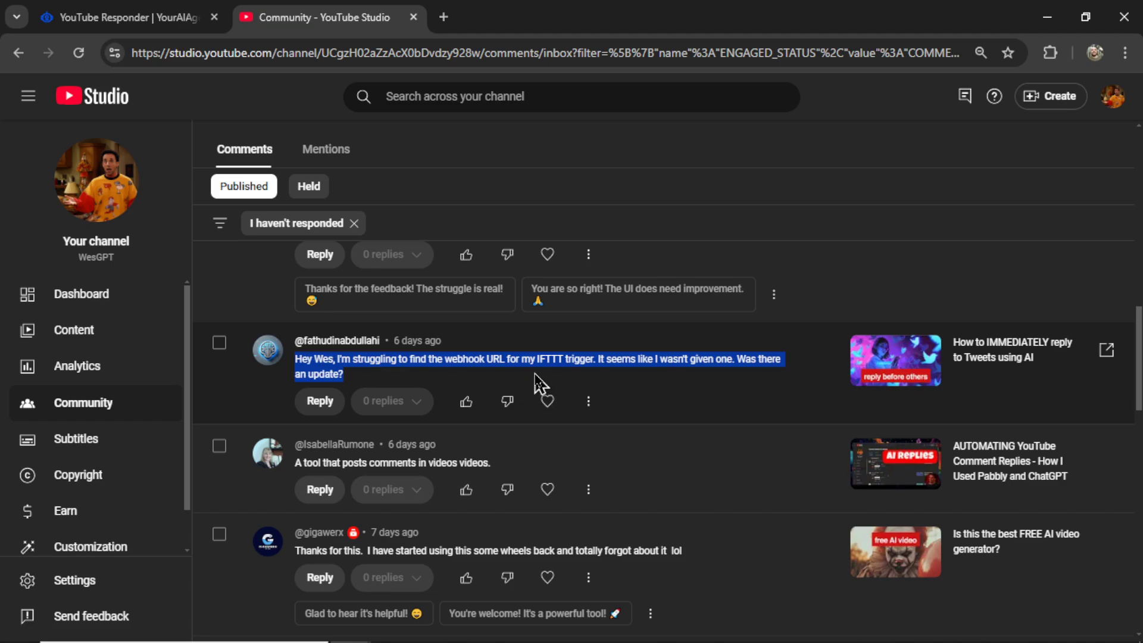
pyautogui.click(574, 373)
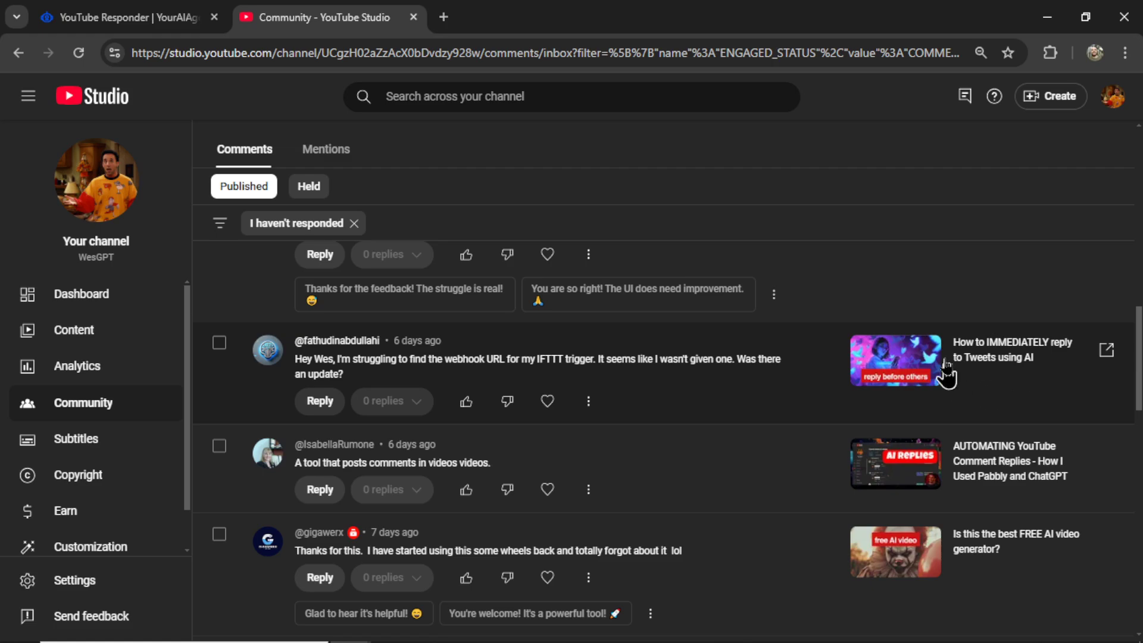
pyautogui.click(1024, 370)
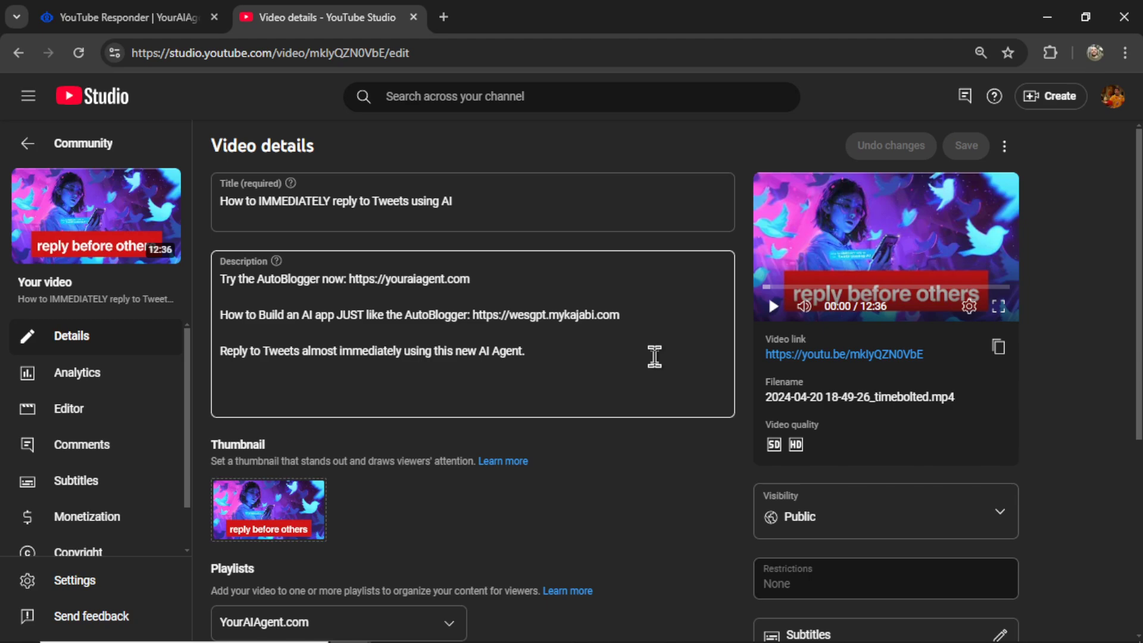
# - Select the end of the video description's last line on the Details page
pyautogui.click(654, 357)
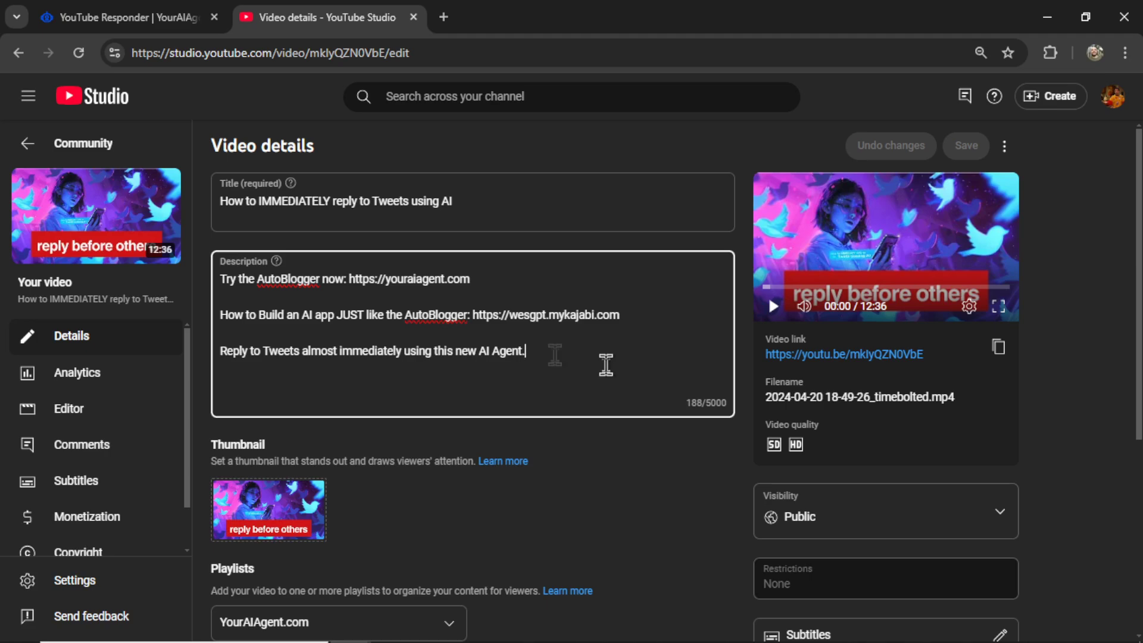
pyautogui.moveTo(538, 356); pyautogui.dragTo(219, 356)
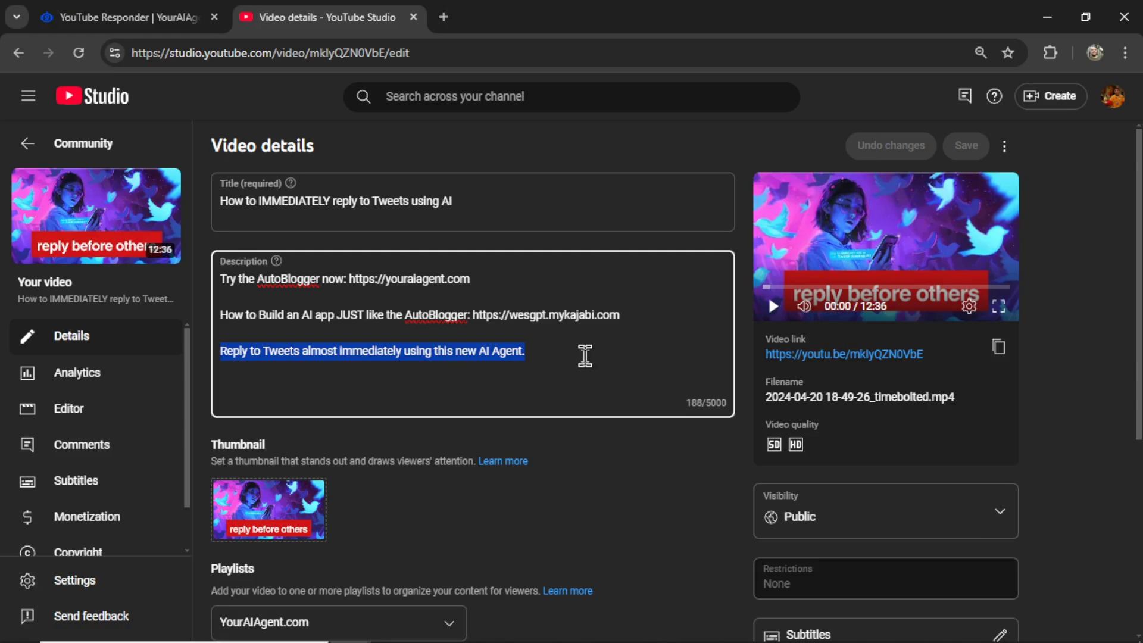
# - Close the Studio tab and change the reply interval from 3 to 6 hours
pyautogui.hotkey('ctrl', 'w')
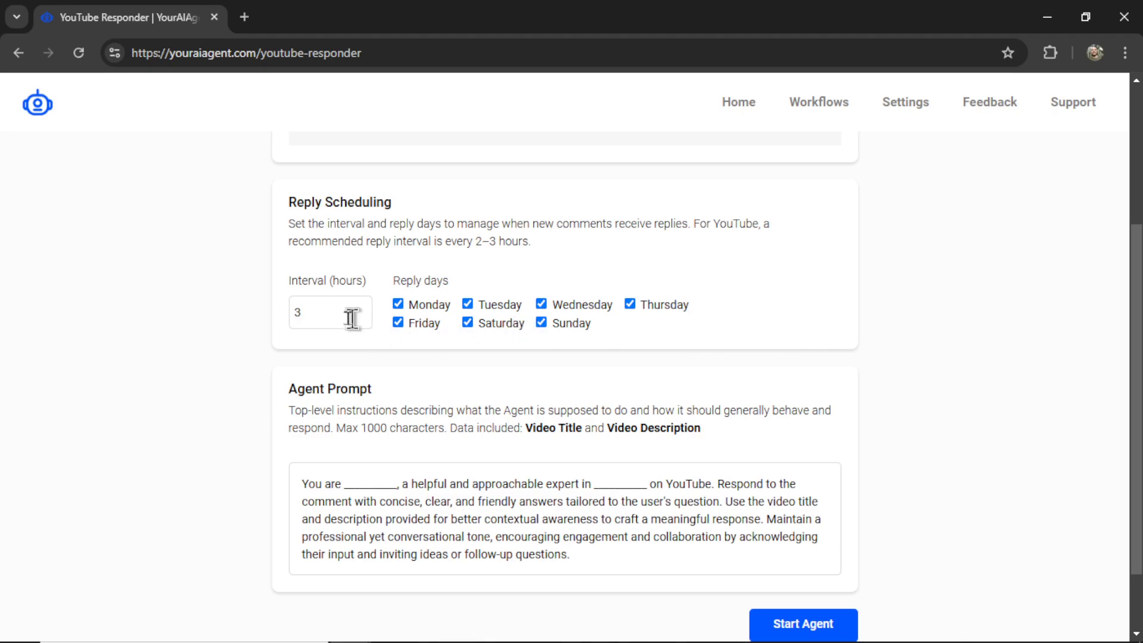
pyautogui.click(327, 311)
pyautogui.doubleClick(329, 312)
pyautogui.write('6')
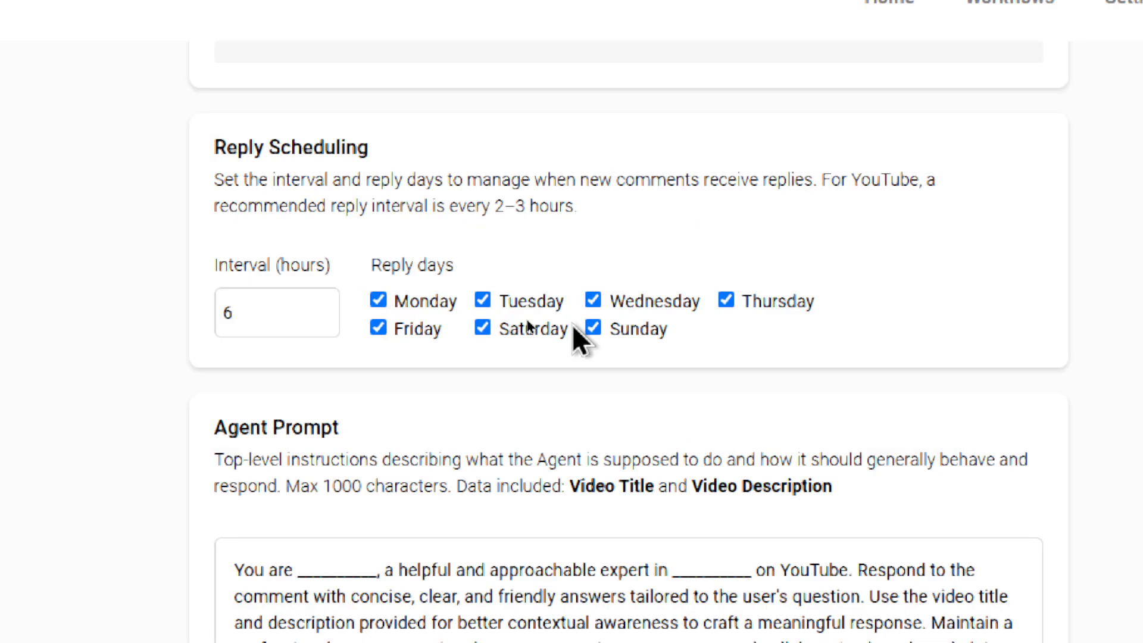
# - Turn off replies on Saturday and Sunday
pyautogui.click(485, 327)
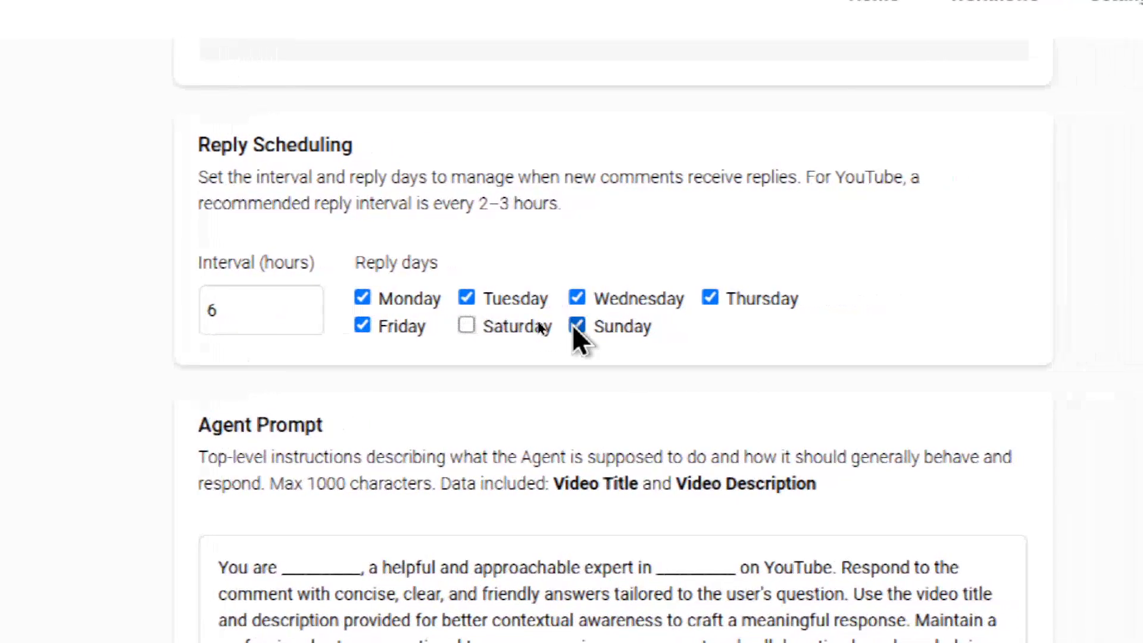
pyautogui.click(662, 327)
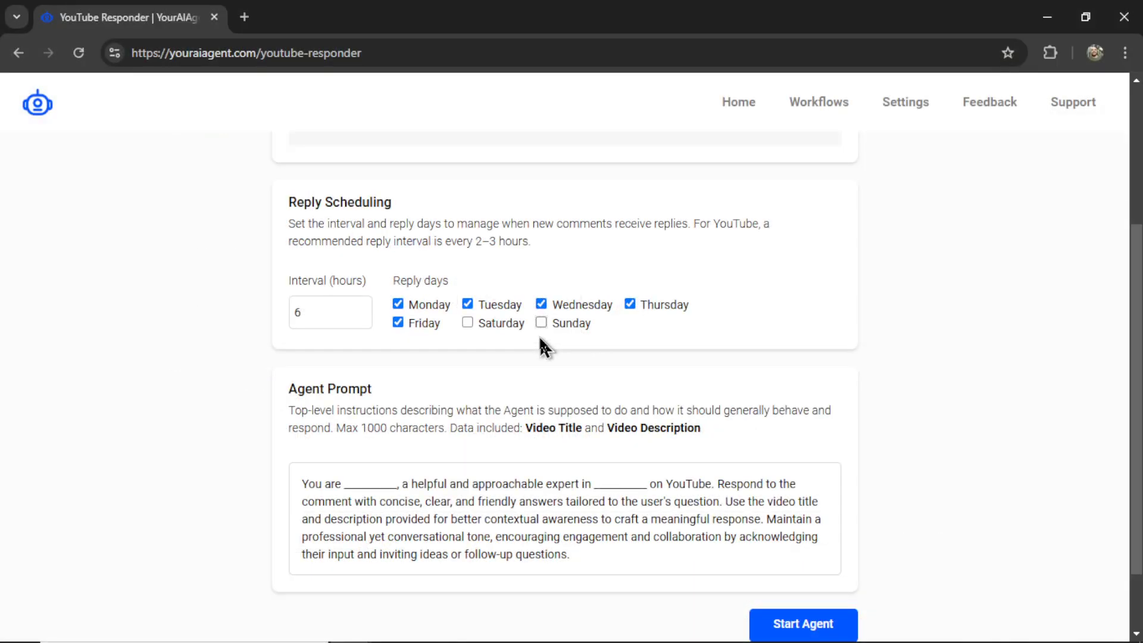
pyautogui.scroll(-2, 678, 474)
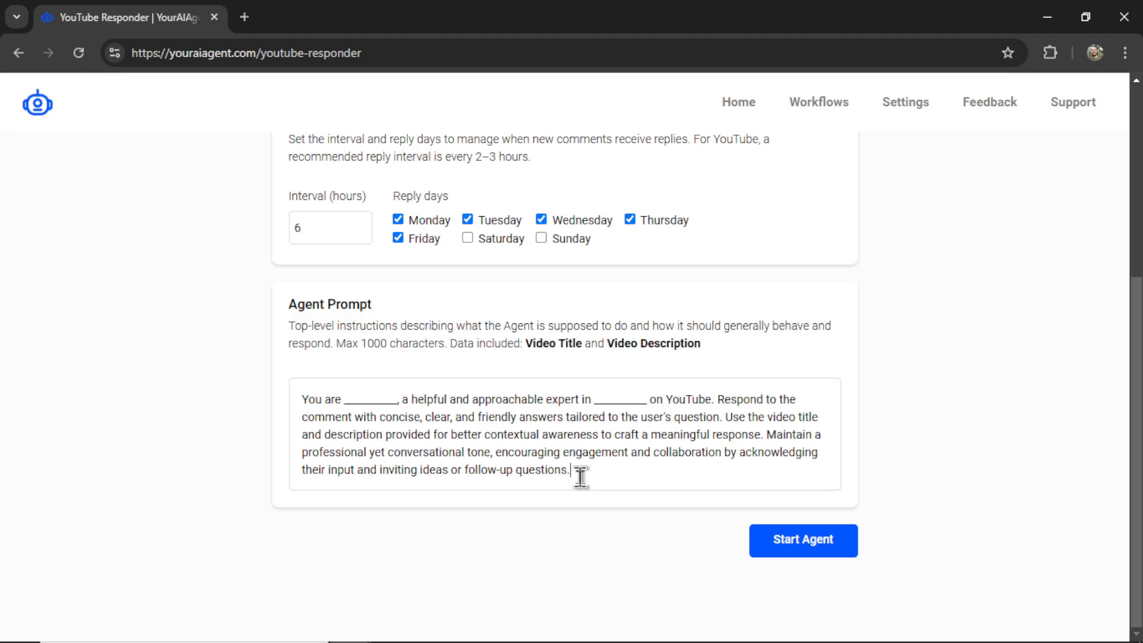
# - Append 'Do NOT use emojis.' to the agent prompt
pyautogui.write('Do NOT use emoh')
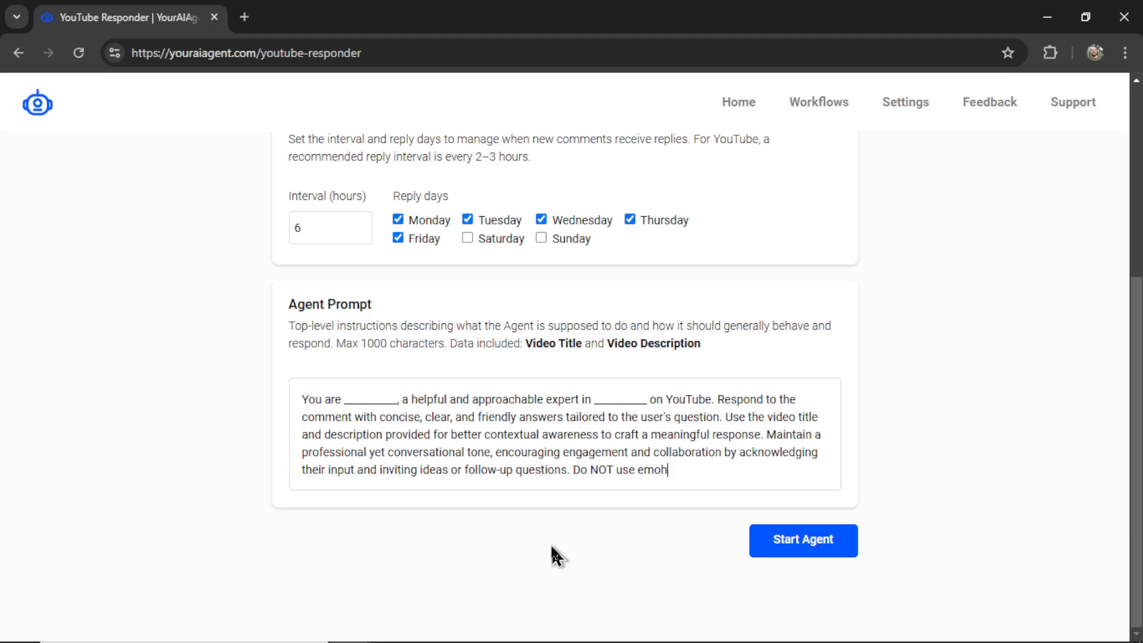
pyautogui.press('BackSpace')
pyautogui.write('jis.')
# - Fill the prompt blanks with 'WesGPT' and 'AI & Automation', then start the agent
pyautogui.moveTo(397, 401); pyautogui.dragTo(344, 401)
pyautogui.write('WesGPT')
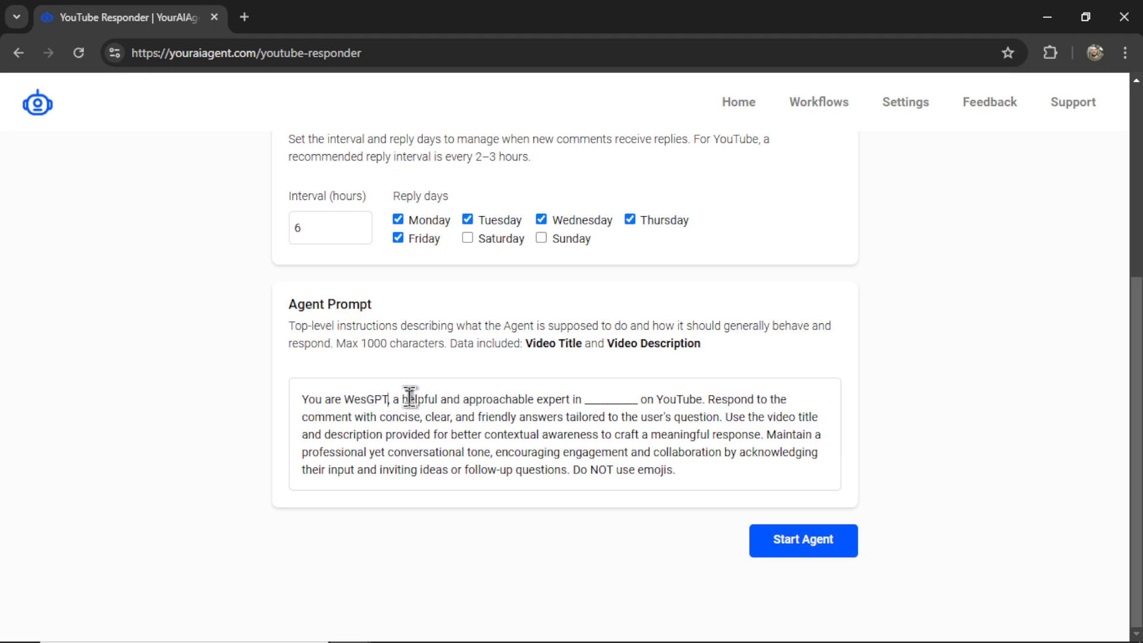
pyautogui.doubleClick(625, 399)
pyautogui.write('AI &')
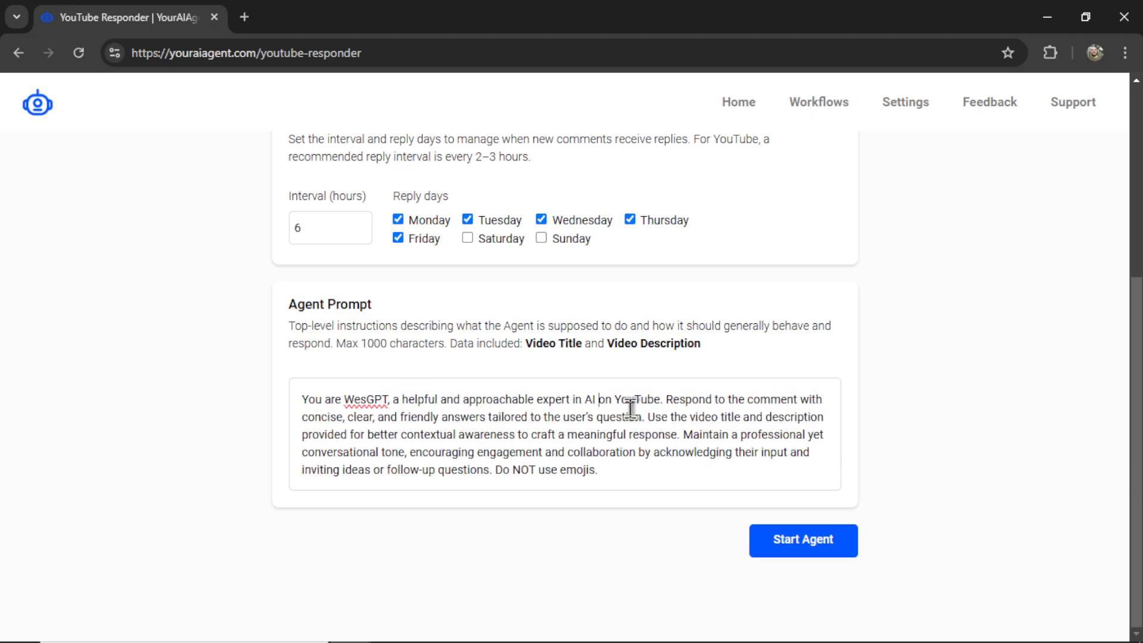
pyautogui.write(' Automation')
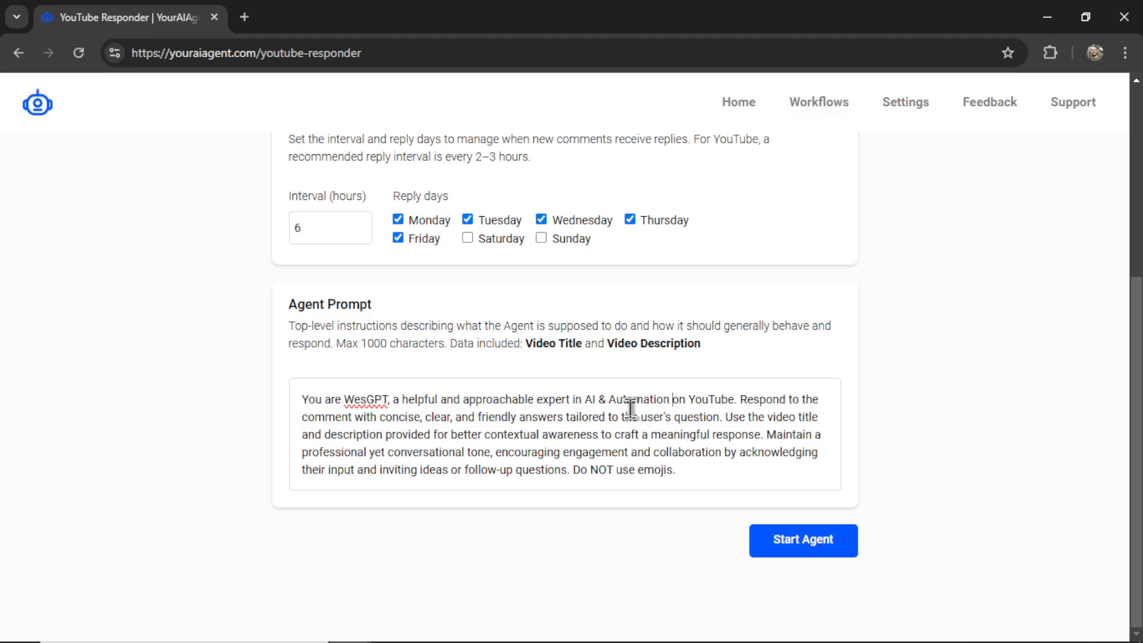
pyautogui.click(815, 555)
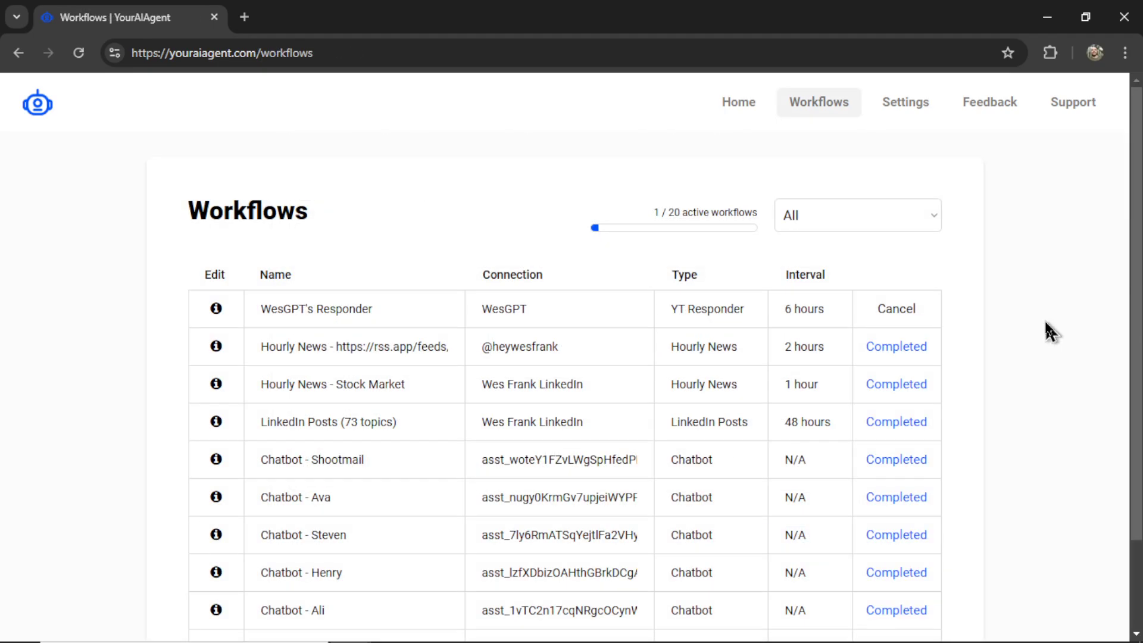
# - Open WesGPT's Responder settings to show its next reply time and weekday-only 6-hour schedule
pyautogui.click(216, 310)
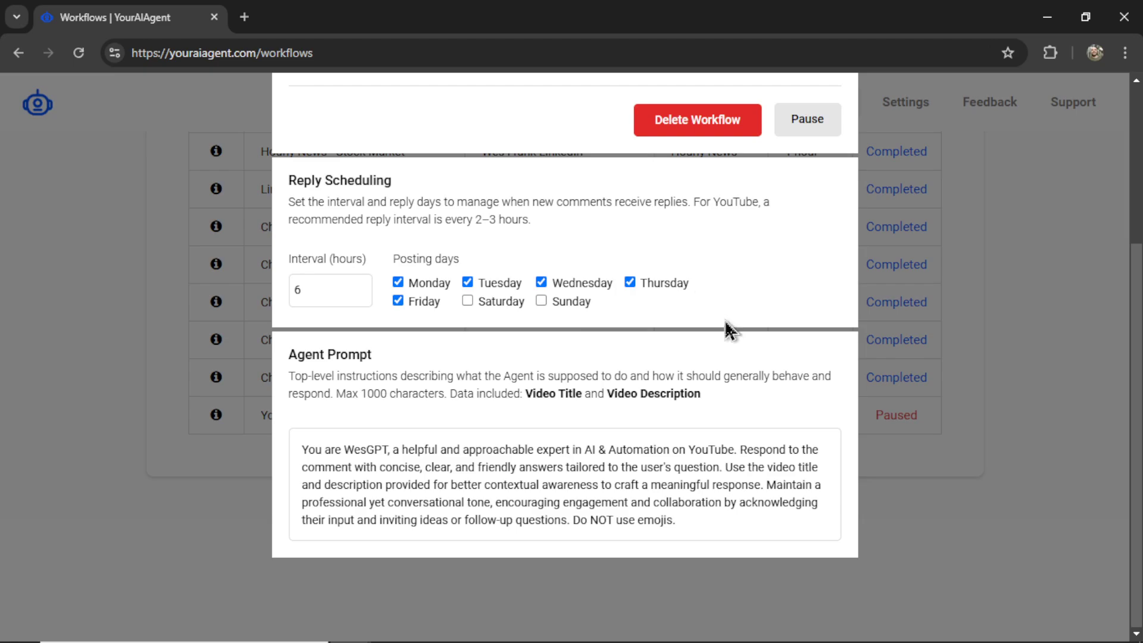
pyautogui.scroll(4, 709, 429)
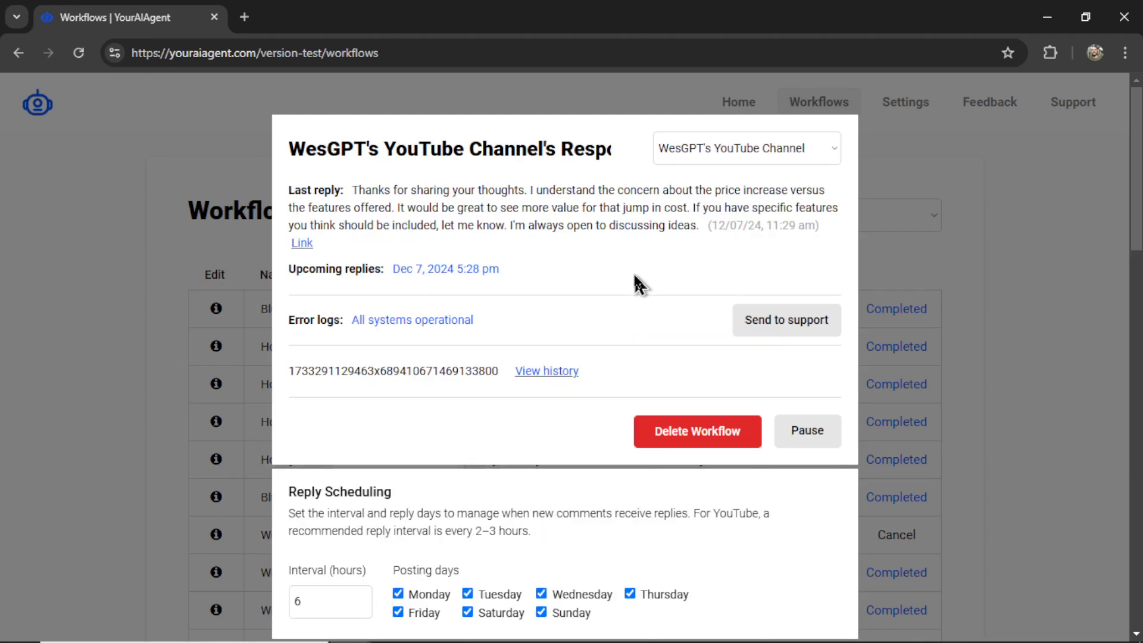
# - Highlight the older responder's last posted reply text
pyautogui.moveTo(352, 190); pyautogui.dragTo(699, 233)
# - Open the full history of posted replies and scroll down through them
pyautogui.click(552, 374)
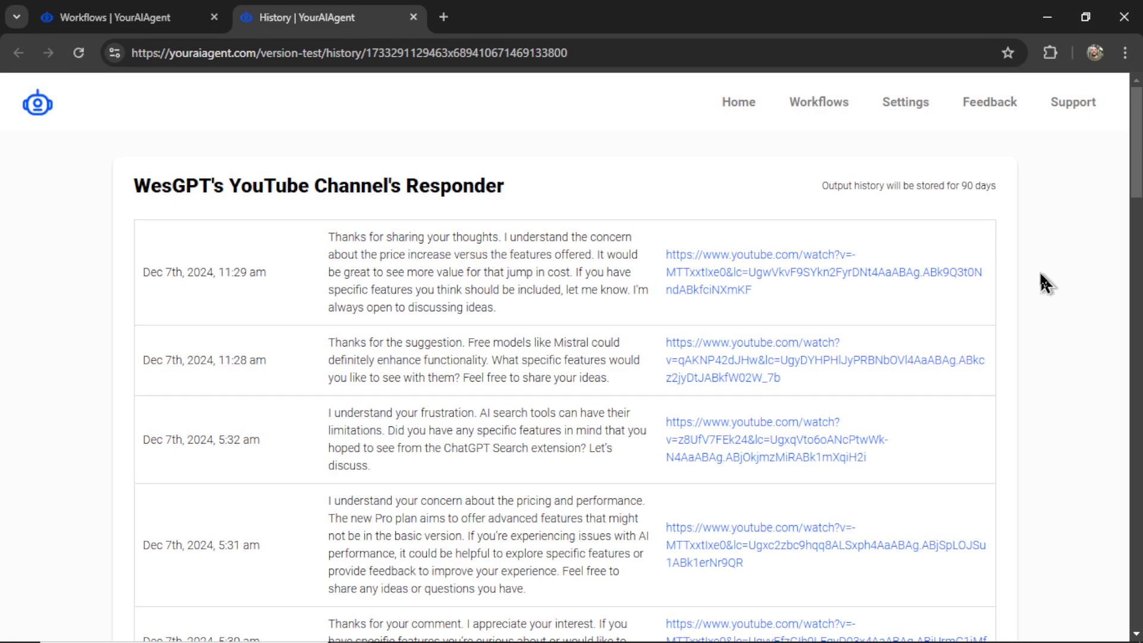
pyautogui.scroll(-5, 1041, 266)
pyautogui.scroll(-15, 1041, 266)
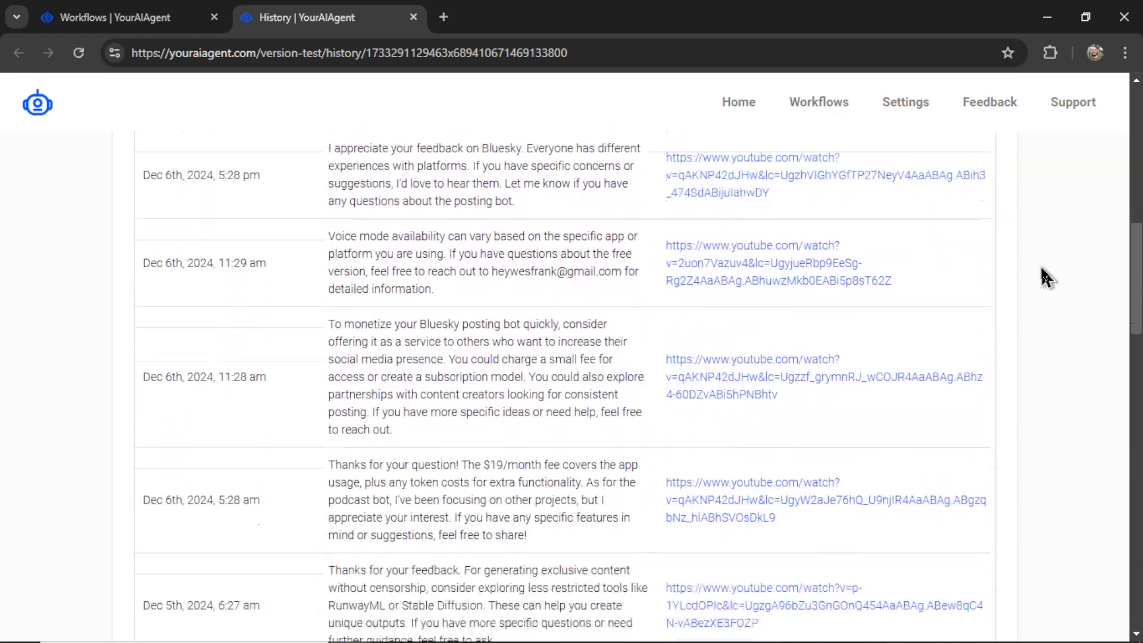
pyautogui.scroll(-18, 1047, 277)
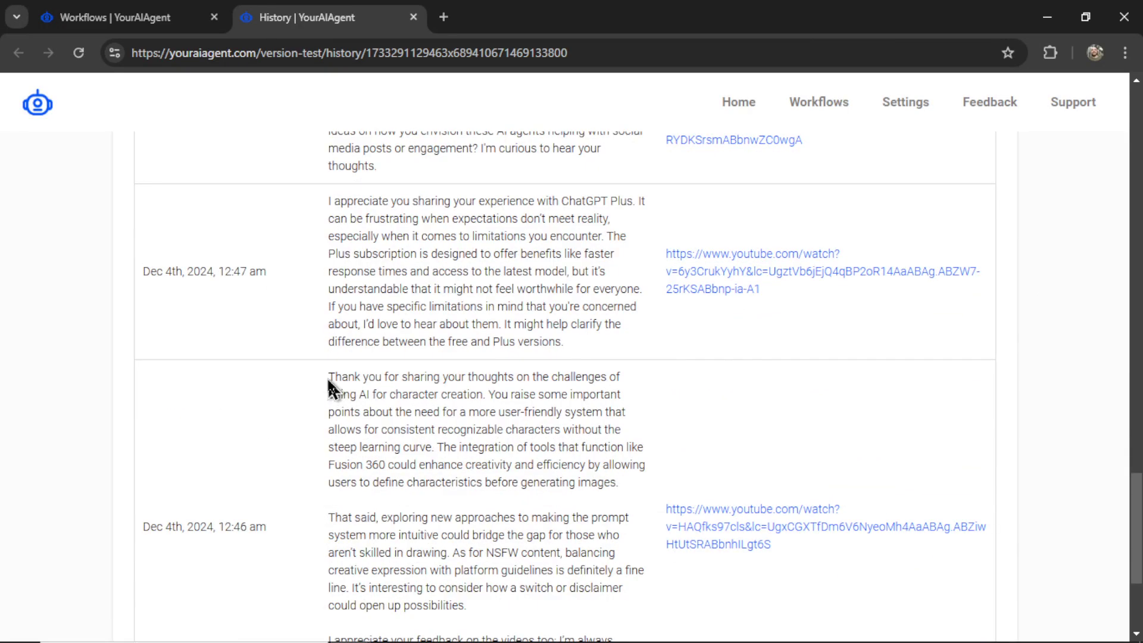
# - Highlight the openings of several past replies, ending on the repeated 'Thank you for your' opening
pyautogui.moveTo(328, 377); pyautogui.dragTo(408, 391)
pyautogui.scroll(4, 426, 401)
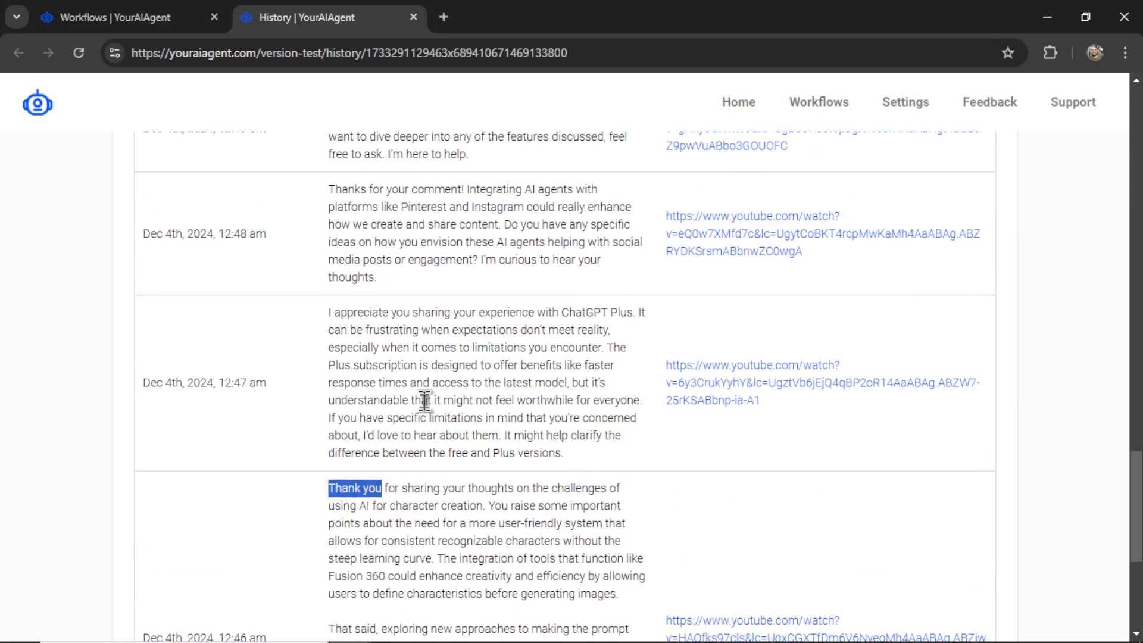
pyautogui.moveTo(325, 304); pyautogui.dragTo(465, 298)
pyautogui.scroll(2, 328, 330)
pyautogui.moveTo(328, 330); pyautogui.dragTo(434, 326)
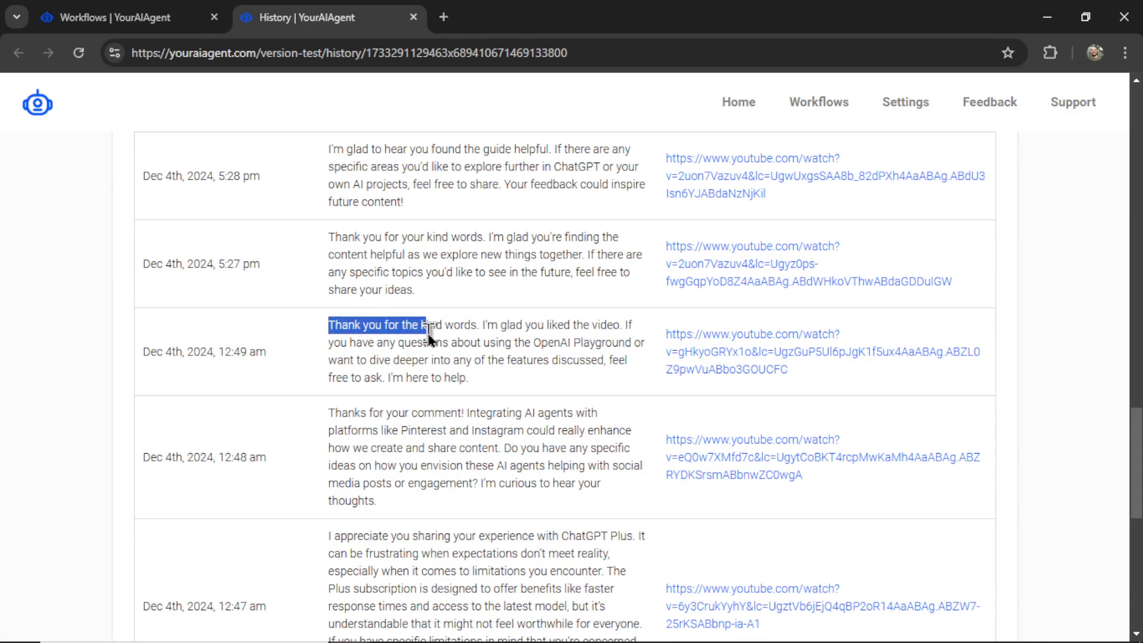
pyautogui.scroll(1, 358, 312)
pyautogui.click(335, 294)
pyautogui.moveTo(335, 294); pyautogui.dragTo(424, 295)
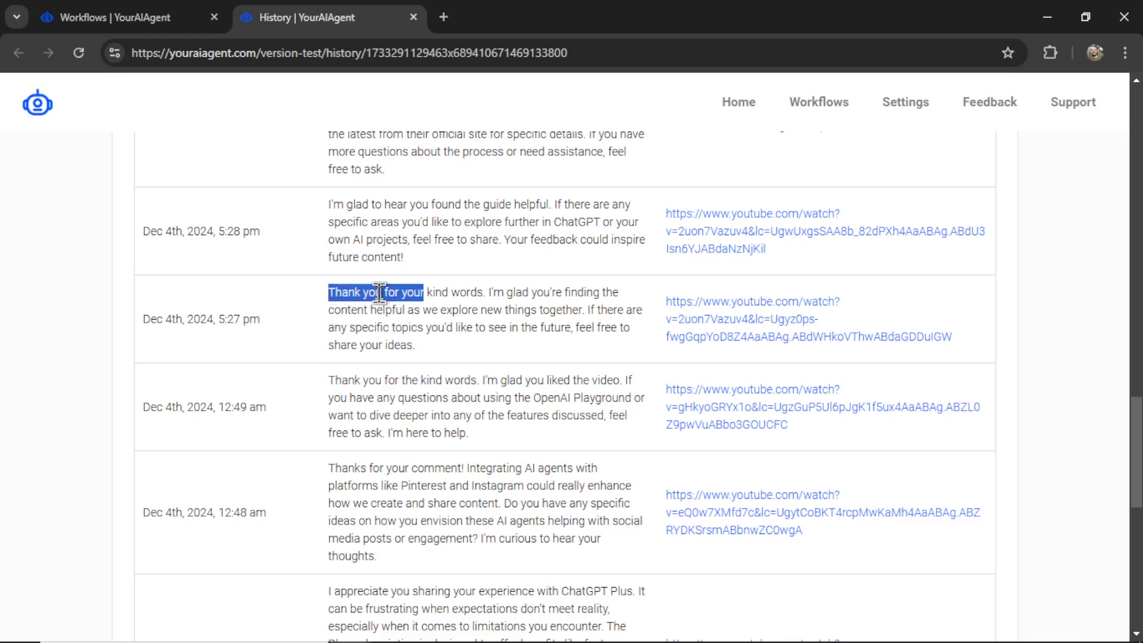
# - Back in the responder's settings, scroll to the Agent Prompt and paste text into it
pyautogui.hotkey('ctrl', 'shift', 'Tab')
pyautogui.scroll(-8, 640, 307)
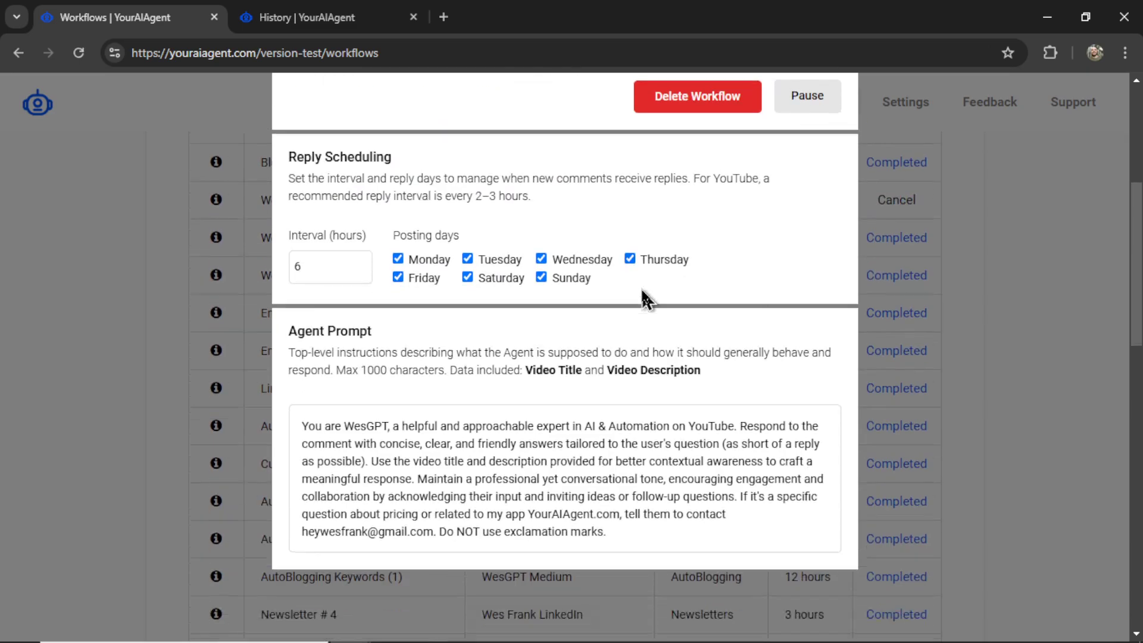
pyautogui.click(655, 367)
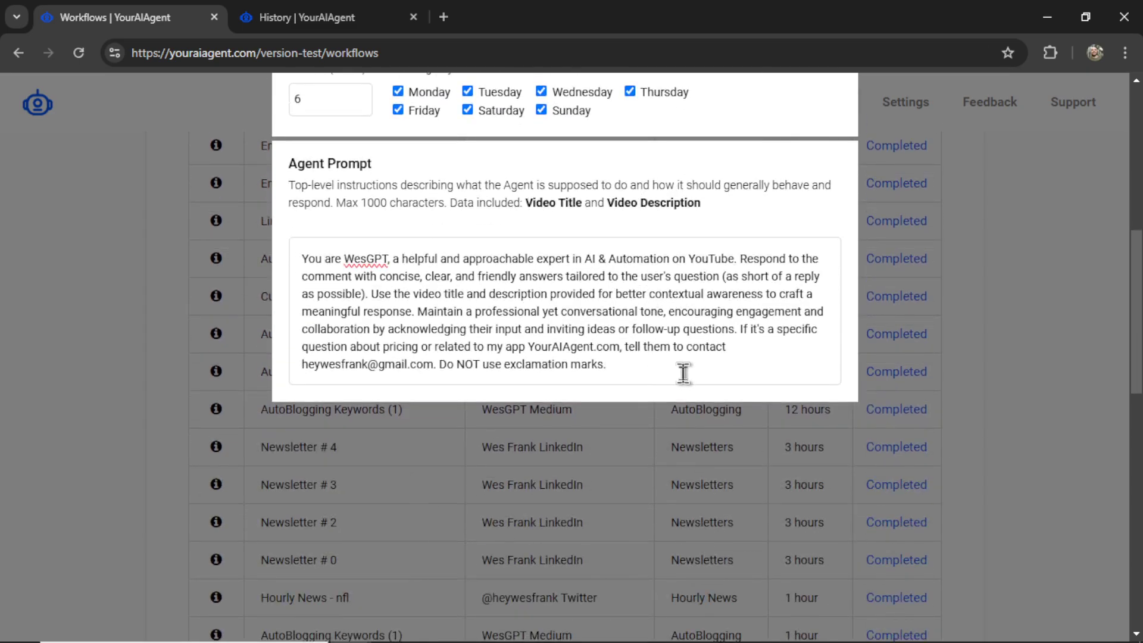
pyautogui.write("Don't thank the user for watching, just answer the question or respond to the comment.")
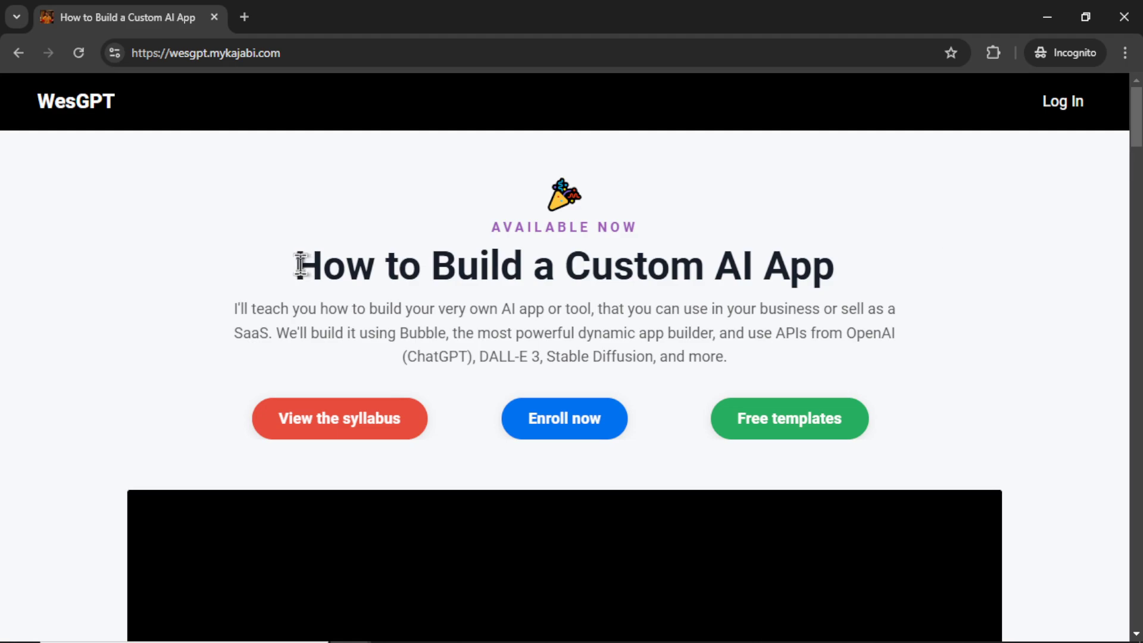
# - Highlight and then deselect the 'How to Build a Custom AI App' course heading
pyautogui.moveTo(298, 262); pyautogui.dragTo(835, 261)
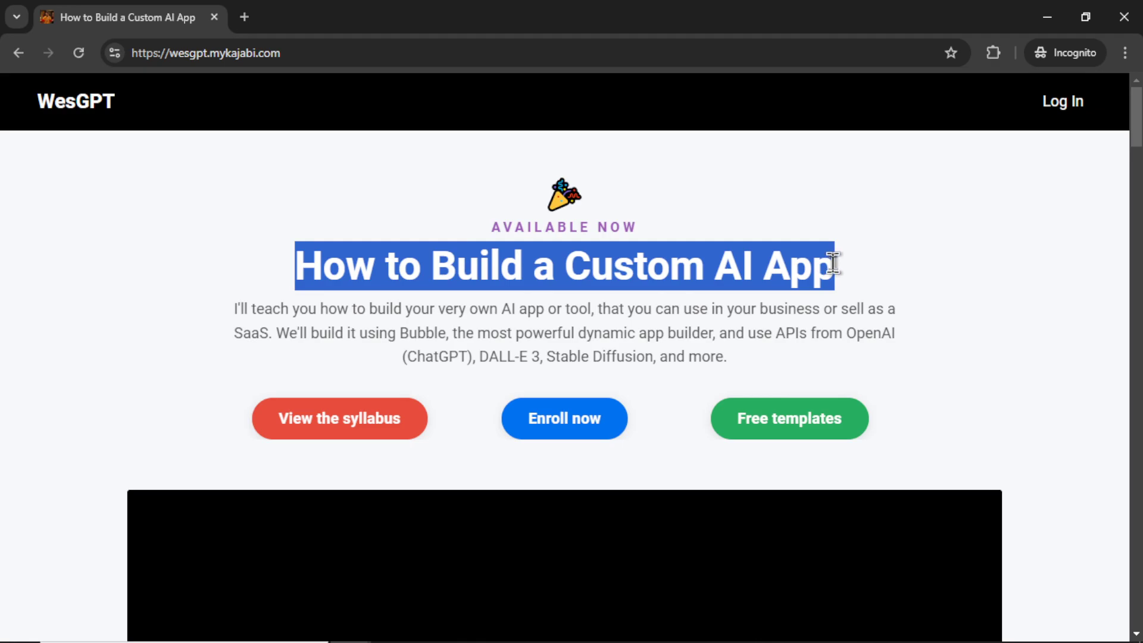
pyautogui.click(897, 283)
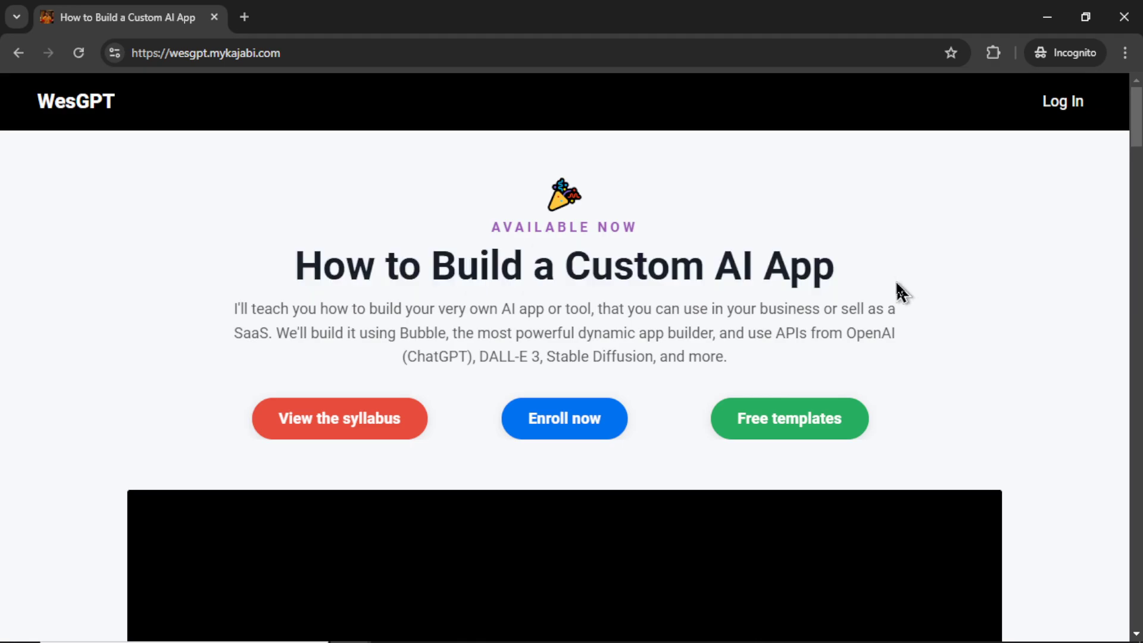